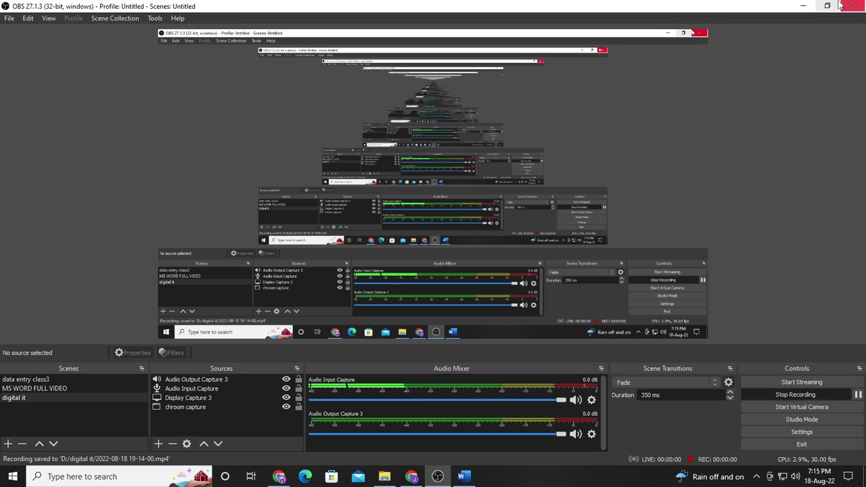
Scroll up to the list and select the 'FORMATING TEXT' heading.
{"action": "left_click", "coordinate": [805, 7]}
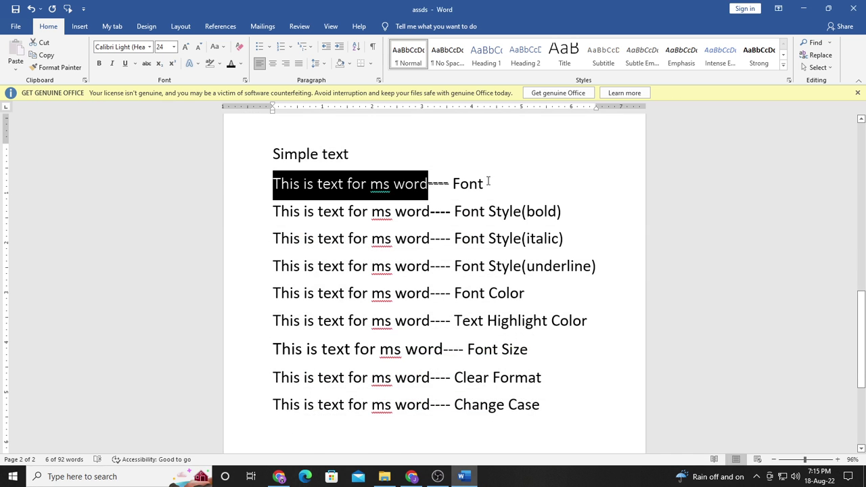
{"action": "scroll", "coordinate": [477, 201], "scroll_direction": "up", "scroll_amount": 5}
{"action": "scroll", "coordinate": [477, 201], "scroll_direction": "up", "scroll_amount": 5}
{"action": "scroll", "coordinate": [477, 203], "scroll_direction": "up", "scroll_amount": 2}
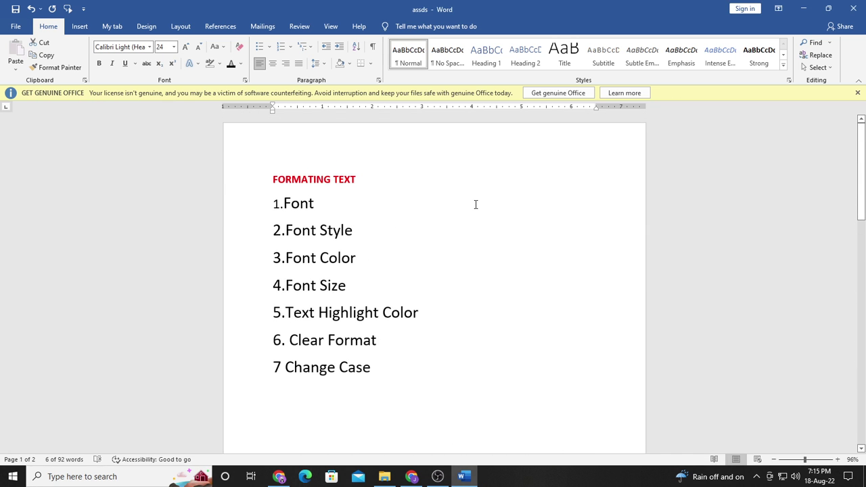
{"action": "left_click_drag", "start_coordinate": [274, 181], "coordinate": [375, 194]}
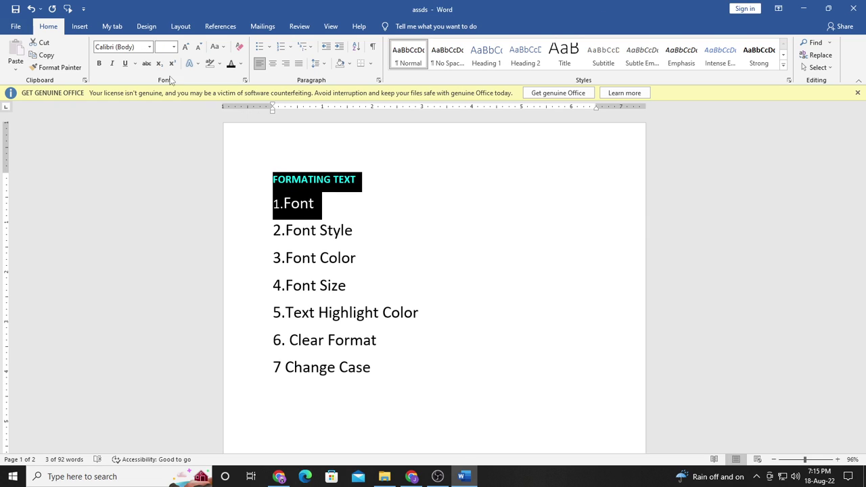
{"action": "left_click", "coordinate": [470, 217]}
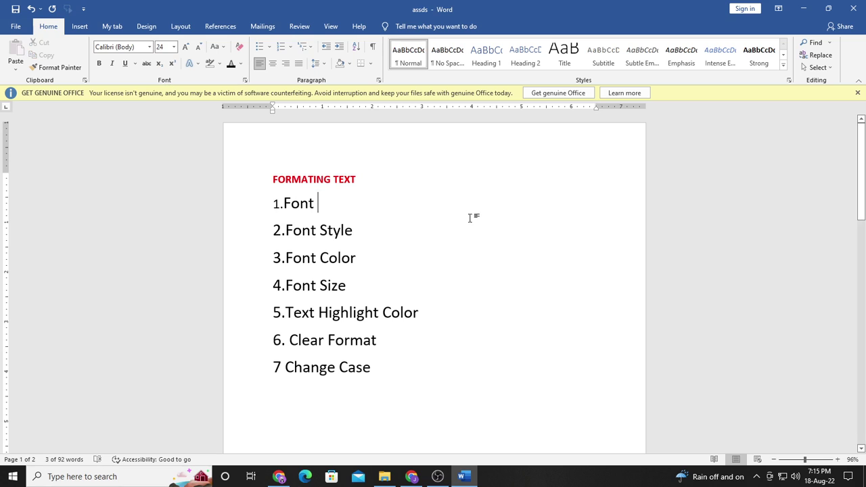
{"action": "left_click_drag", "start_coordinate": [269, 178], "coordinate": [365, 184]}
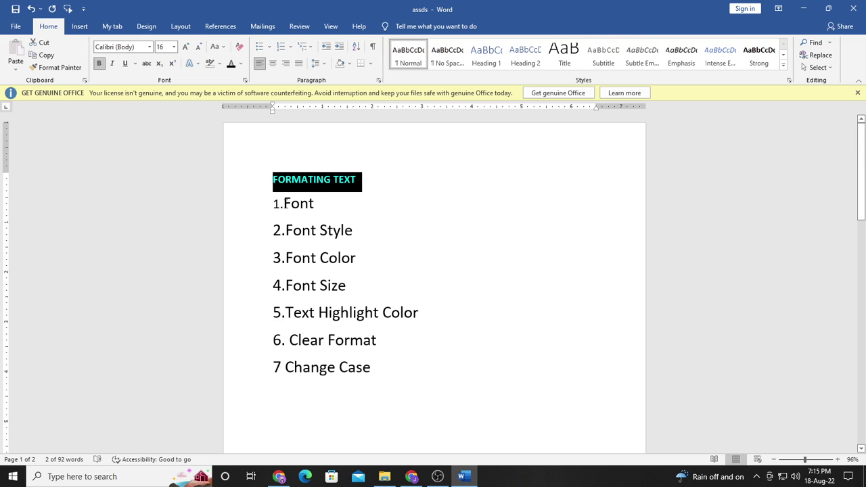
Highlight Font, Font Style, Font Color, Text Highlight Color, Clear Format and Change Case, then scroll to page two.
{"action": "double_click", "coordinate": [290, 203]}
{"action": "left_click_drag", "start_coordinate": [302, 228], "coordinate": [351, 230]}
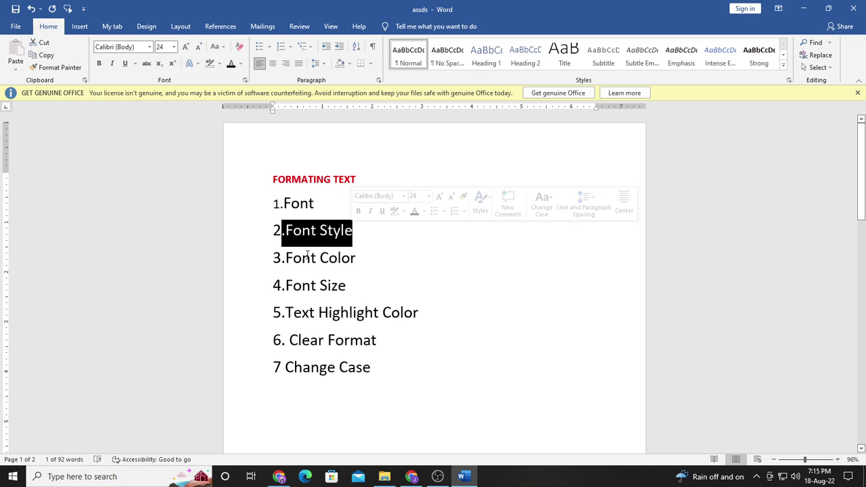
{"action": "mouse_move", "coordinate": [285, 258]}
{"action": "left_mouse_down"}
{"action": "mouse_move", "coordinate": [329, 258]}
{"action": "mouse_move", "coordinate": [334, 284]}
{"action": "mouse_move", "coordinate": [349, 285]}
{"action": "left_mouse_up"}
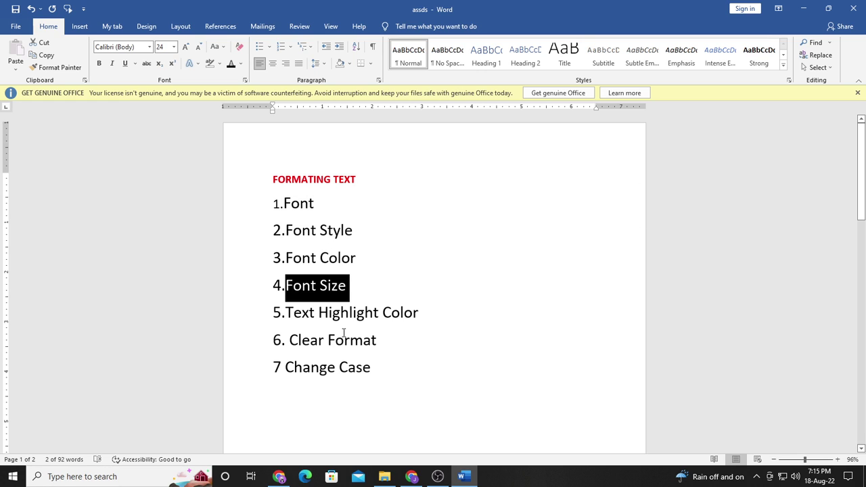
{"action": "left_click_drag", "start_coordinate": [286, 313], "coordinate": [418, 313]}
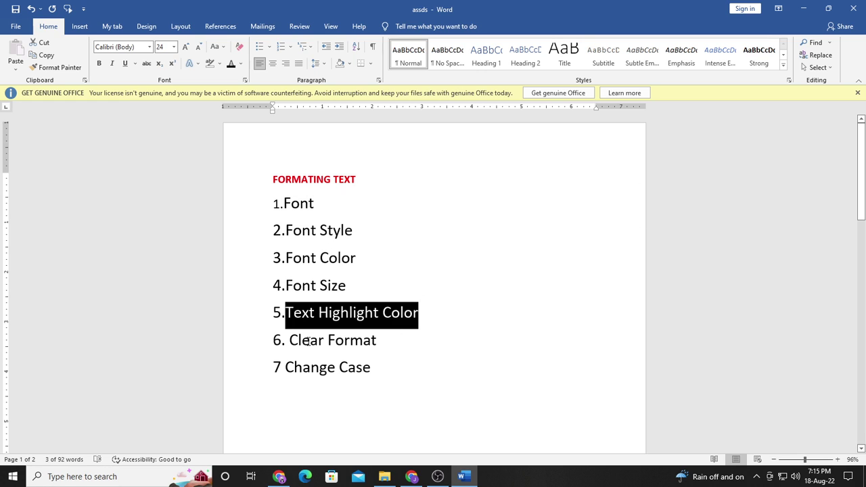
{"action": "left_click_drag", "start_coordinate": [289, 339], "coordinate": [377, 339]}
{"action": "left_click_drag", "start_coordinate": [292, 366], "coordinate": [371, 366]}
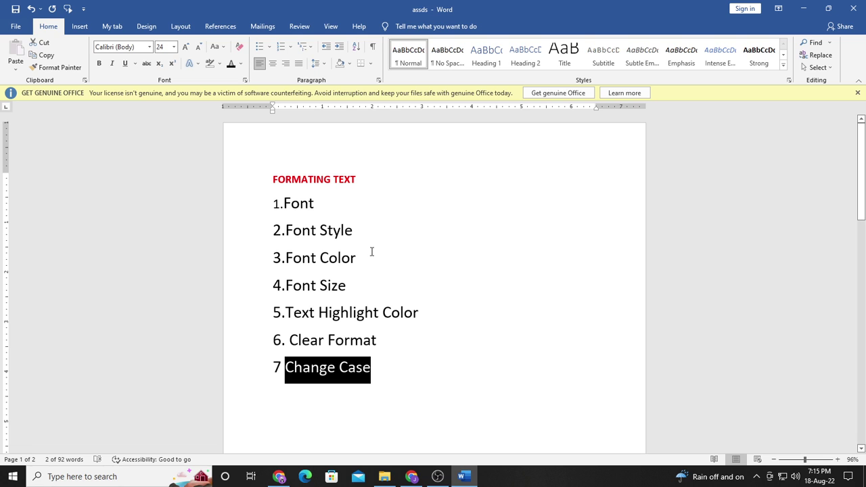
{"action": "scroll", "coordinate": [320, 222], "scroll_direction": "down", "scroll_amount": 1}
Browse the Home font list without applying any font.
{"action": "scroll", "coordinate": [340, 271], "scroll_direction": "down", "scroll_amount": 3}
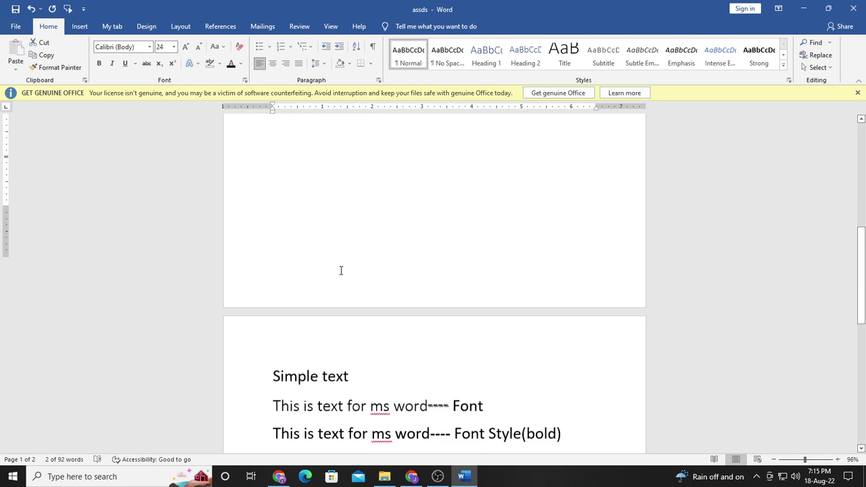
{"action": "scroll", "coordinate": [340, 271], "scroll_direction": "down", "scroll_amount": 3}
{"action": "scroll", "coordinate": [340, 270], "scroll_direction": "down", "scroll_amount": 1}
{"action": "scroll", "coordinate": [343, 268], "scroll_direction": "up", "scroll_amount": 1}
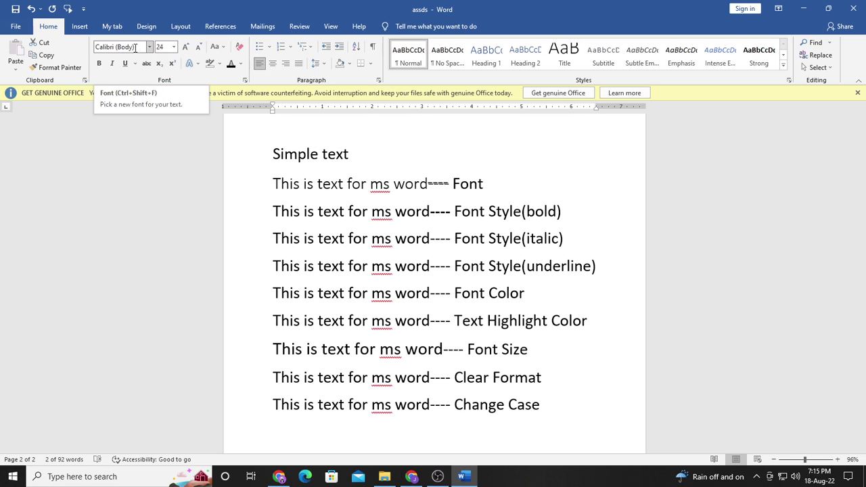
{"action": "left_click", "coordinate": [150, 47]}
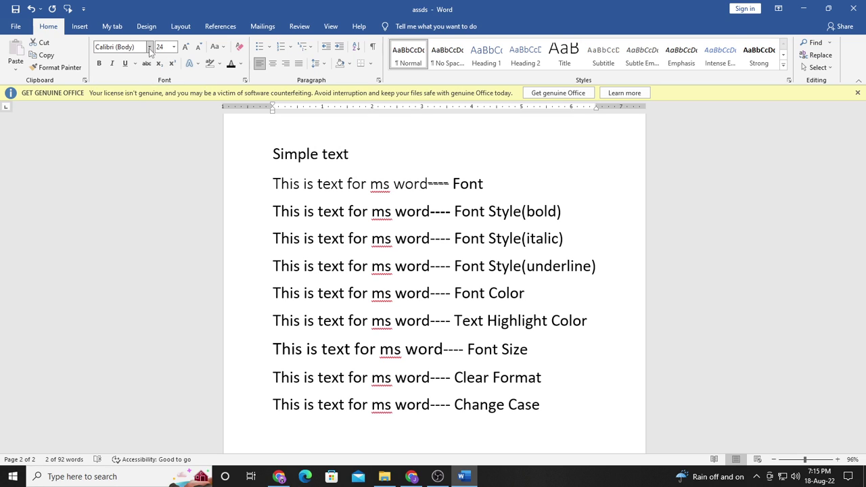
{"action": "scroll", "coordinate": [127, 265], "scroll_direction": "down", "scroll_amount": 2}
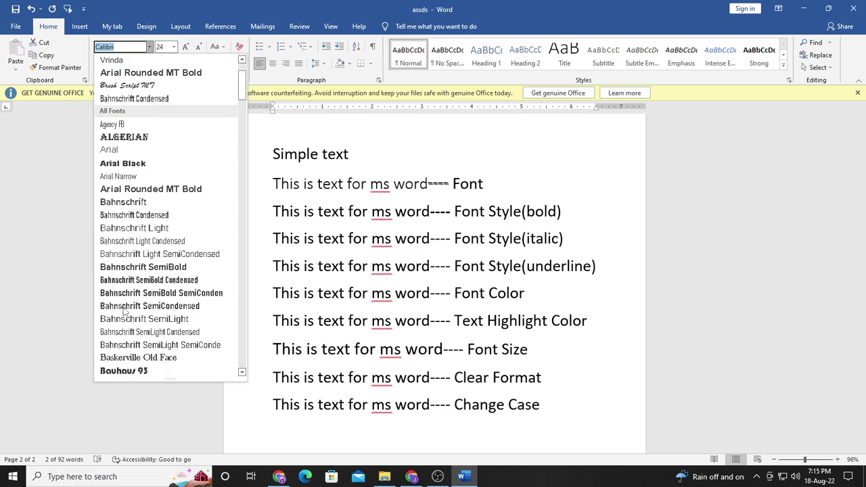
{"action": "scroll", "coordinate": [130, 269], "scroll_direction": "down", "scroll_amount": 2}
{"action": "scroll", "coordinate": [136, 278], "scroll_direction": "down", "scroll_amount": 3}
{"action": "scroll", "coordinate": [138, 284], "scroll_direction": "down", "scroll_amount": 2}
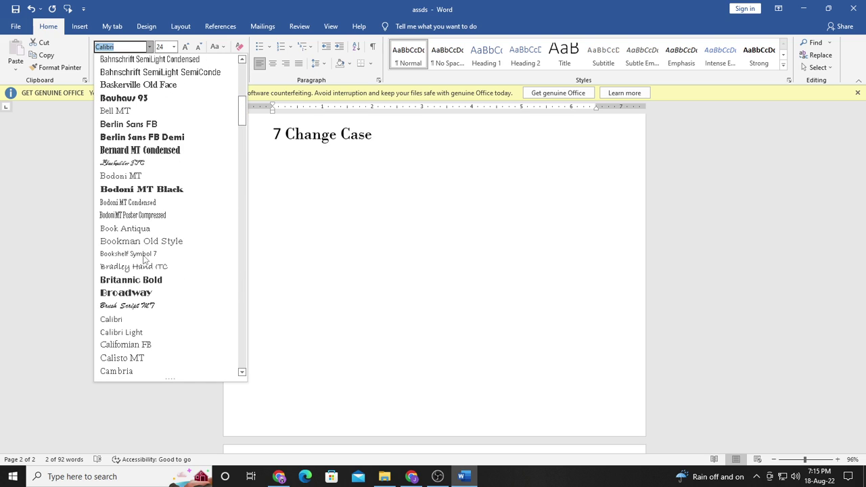
{"action": "scroll", "coordinate": [138, 285], "scroll_direction": "up", "scroll_amount": 5}
{"action": "scroll", "coordinate": [142, 278], "scroll_direction": "up", "scroll_amount": 4}
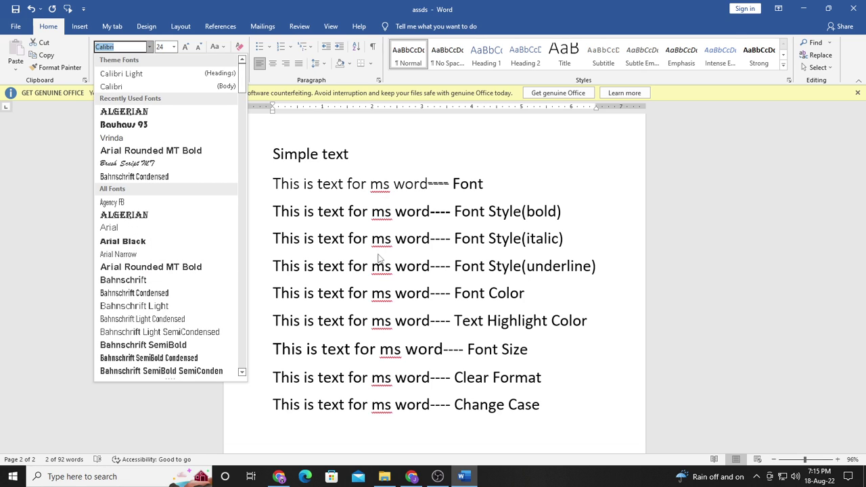
{"action": "left_click", "coordinate": [432, 187]}
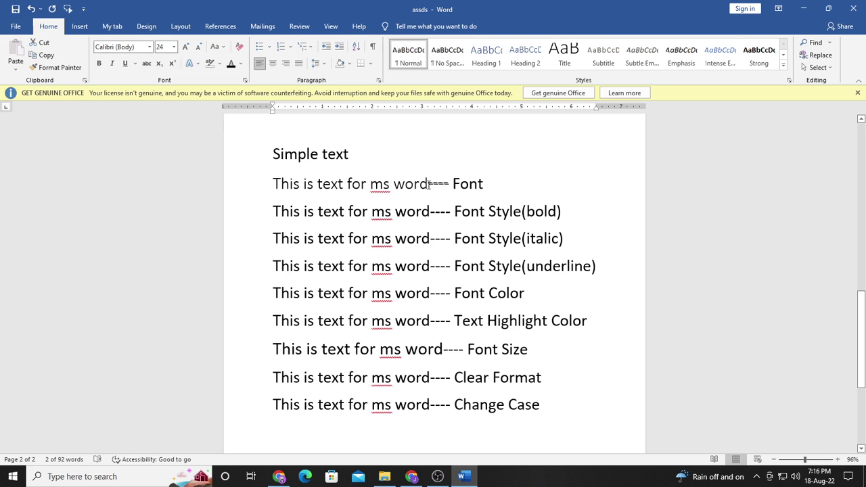
Set 'This is text for ms word' on the Font line to Arial Rounded MT Bold.
{"action": "left_click_drag", "start_coordinate": [428, 184], "coordinate": [284, 185]}
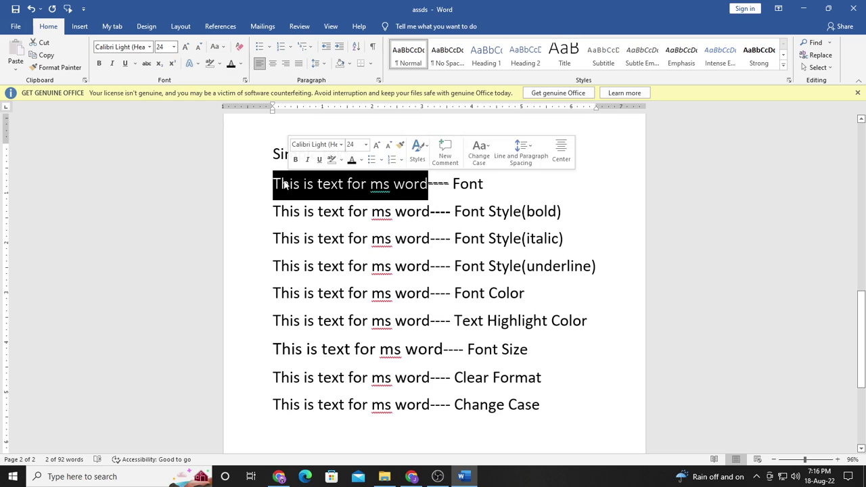
{"action": "left_click", "coordinate": [149, 46]}
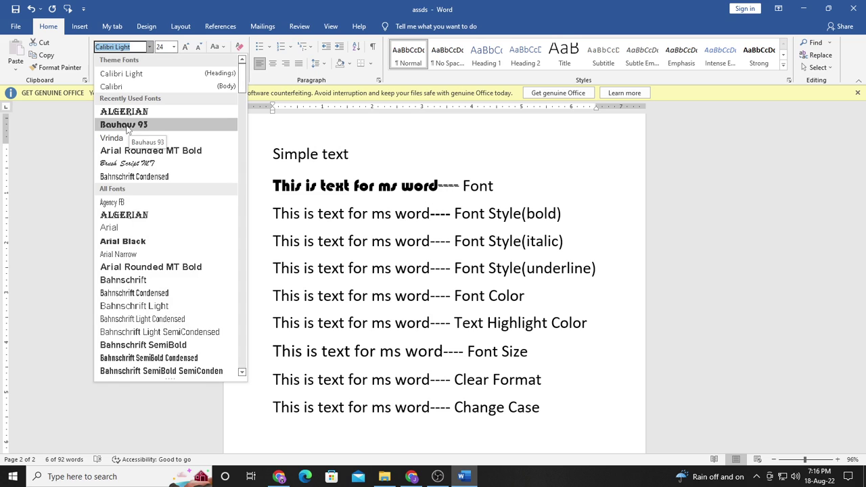
{"action": "left_click", "coordinate": [124, 155]}
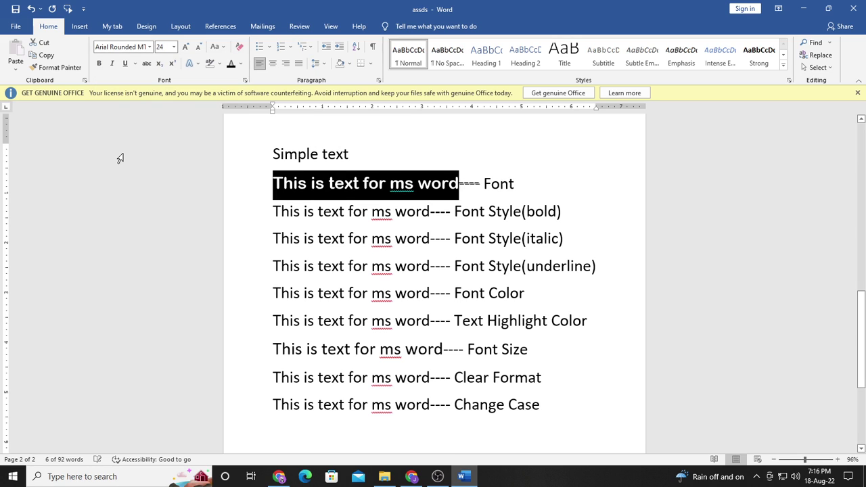
{"action": "left_click", "coordinate": [540, 175]}
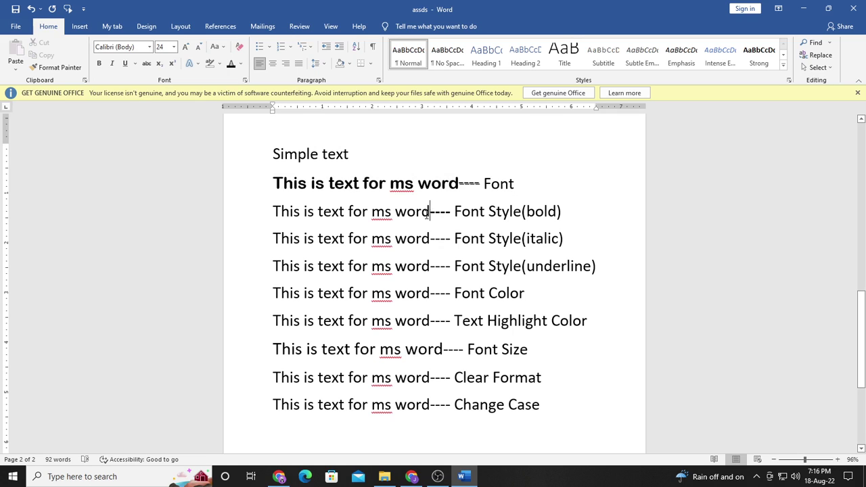
Bold the Font Style(bold) sample words, then remove the bold again.
{"action": "left_click_drag", "start_coordinate": [432, 212], "coordinate": [274, 211]}
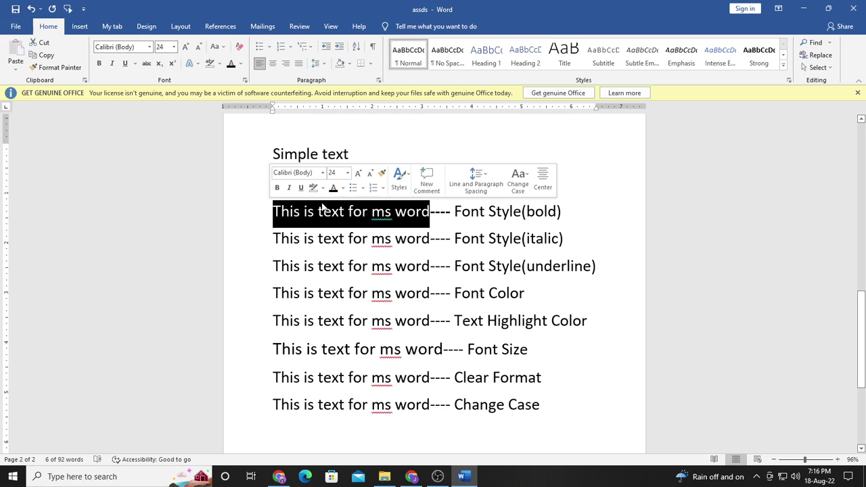
{"action": "left_click", "coordinate": [98, 63]}
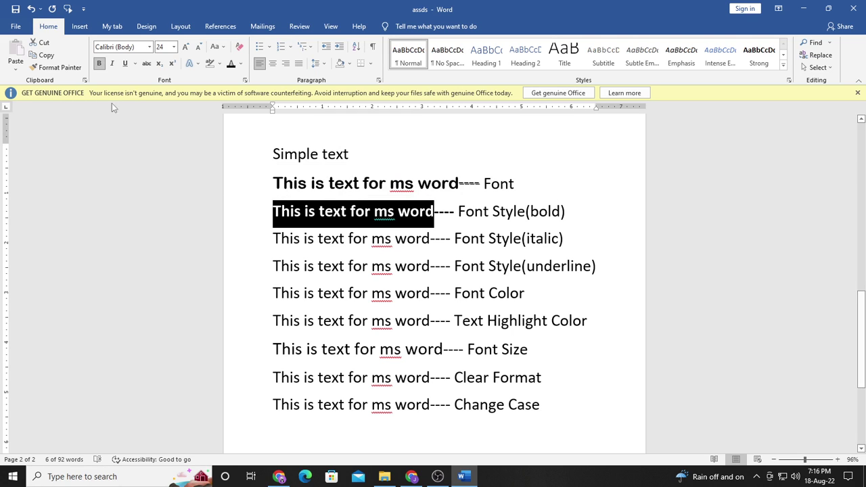
{"action": "left_click", "coordinate": [249, 214]}
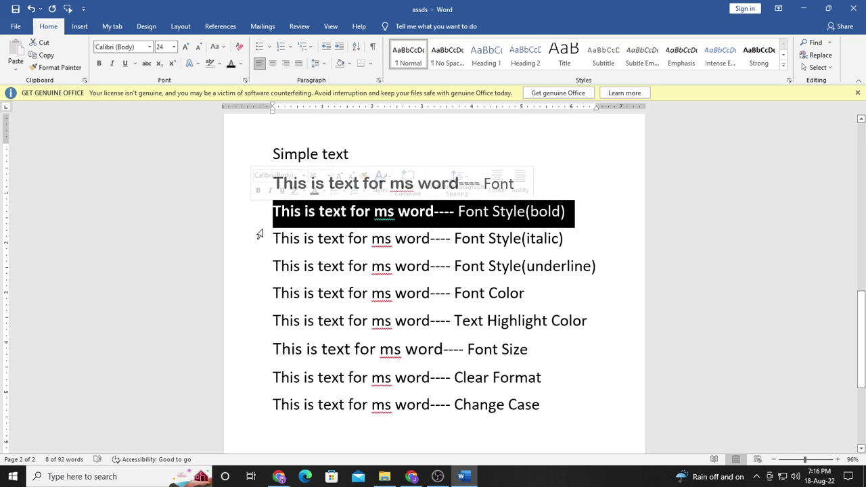
{"action": "left_click", "coordinate": [257, 233]}
{"action": "left_click", "coordinate": [228, 161]}
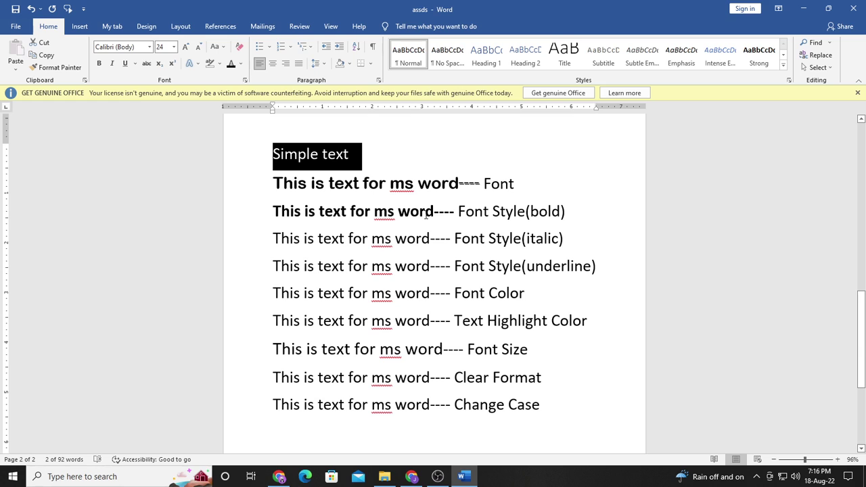
{"action": "left_click_drag", "start_coordinate": [436, 212], "coordinate": [271, 214]}
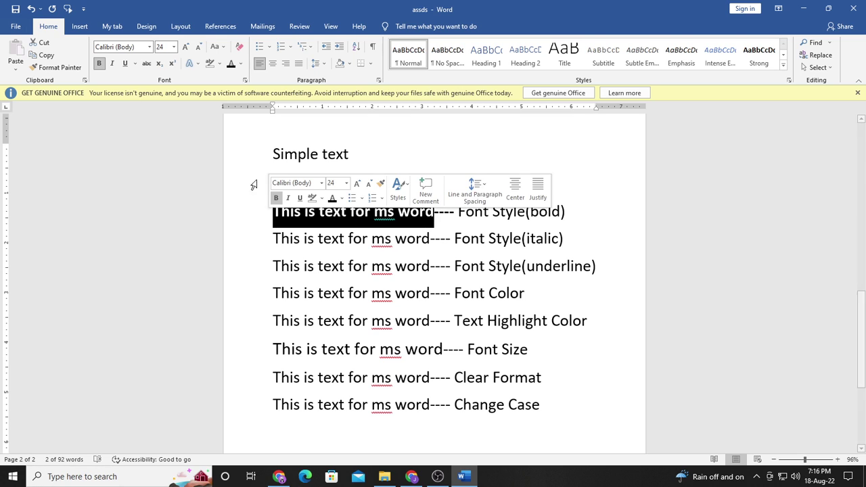
{"action": "left_click", "coordinate": [99, 63]}
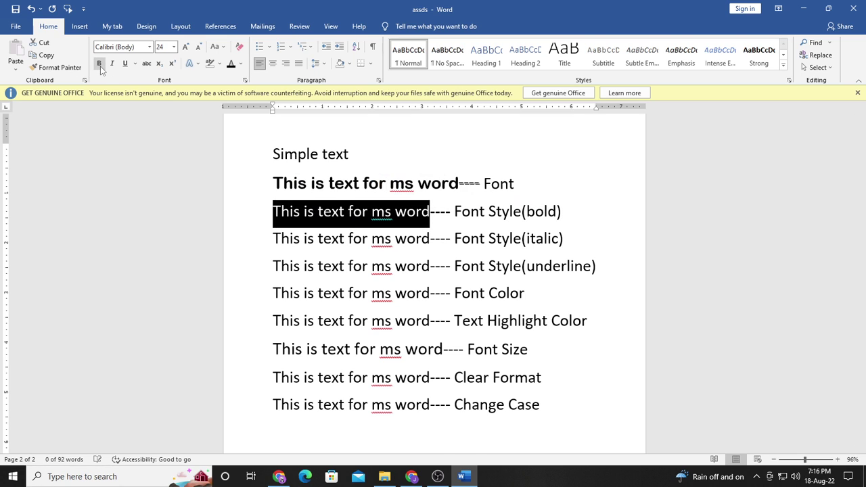
Reapply bold to 'This is text for ms word' on the Font Style(bold) line.
{"action": "left_click", "coordinate": [254, 224]}
{"action": "left_click", "coordinate": [259, 266]}
{"action": "left_click", "coordinate": [308, 211]}
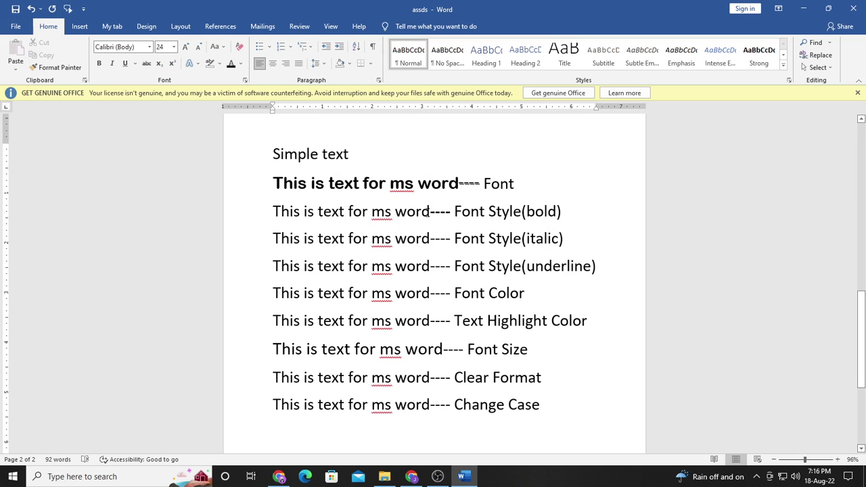
{"action": "left_click_drag", "start_coordinate": [429, 212], "coordinate": [272, 213]}
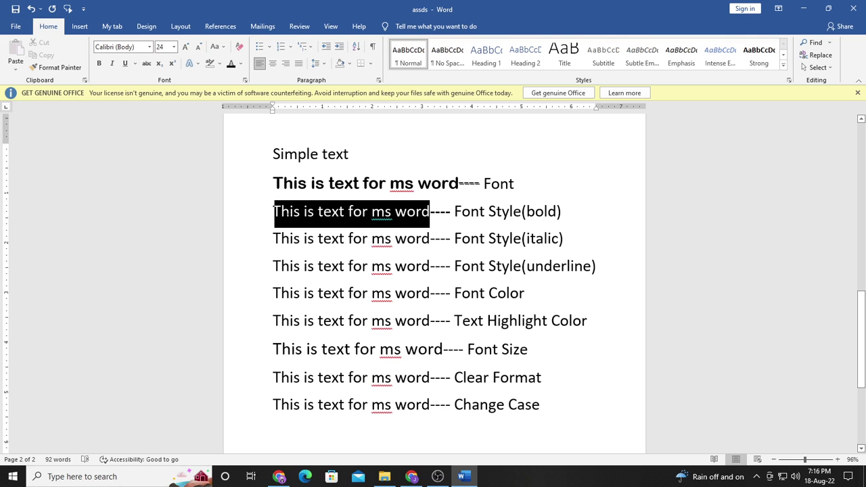
{"action": "left_click", "coordinate": [99, 64]}
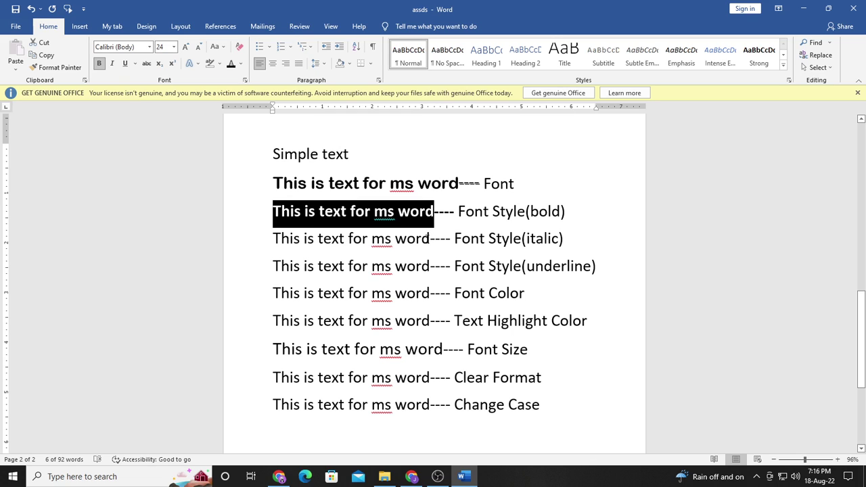
{"action": "left_click_drag", "start_coordinate": [429, 239], "coordinate": [271, 238]}
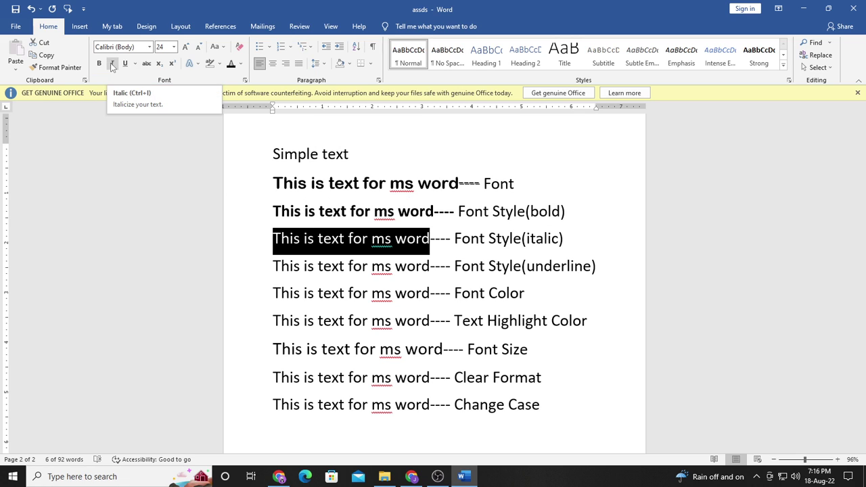
Italicise the Font Style(italic) sample words and give the Font Style(underline) words a red underline.
{"action": "left_click", "coordinate": [113, 63]}
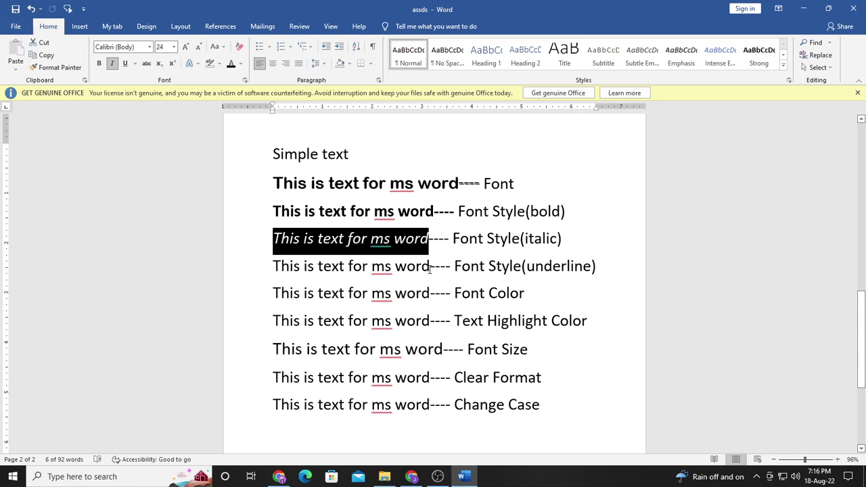
{"action": "left_click_drag", "start_coordinate": [428, 269], "coordinate": [272, 268]}
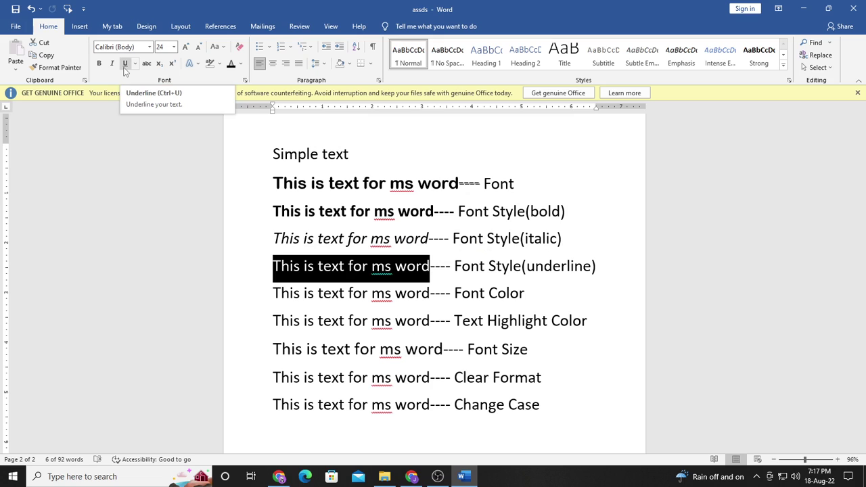
{"action": "left_click", "coordinate": [124, 63]}
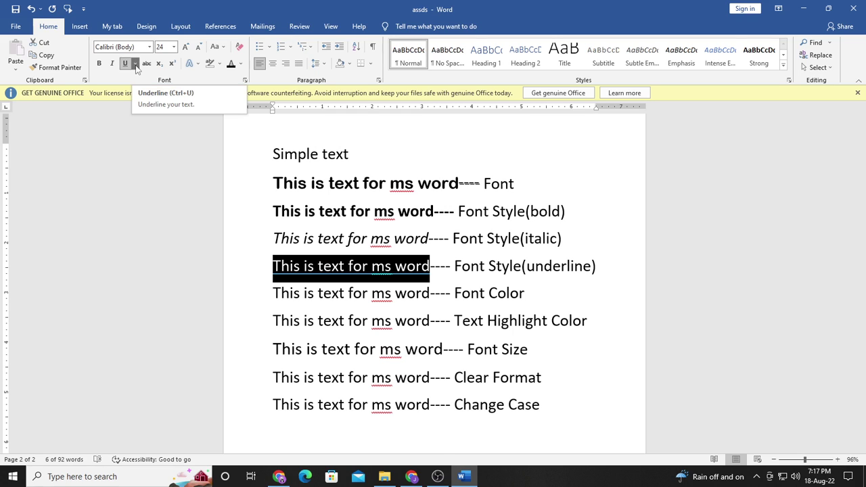
{"action": "left_click", "coordinate": [136, 68]}
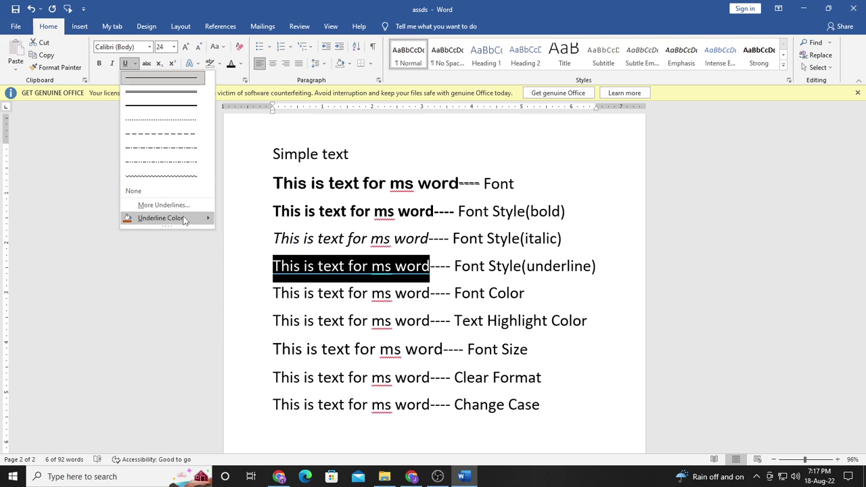
{"action": "mouse_move", "coordinate": [161, 218]}
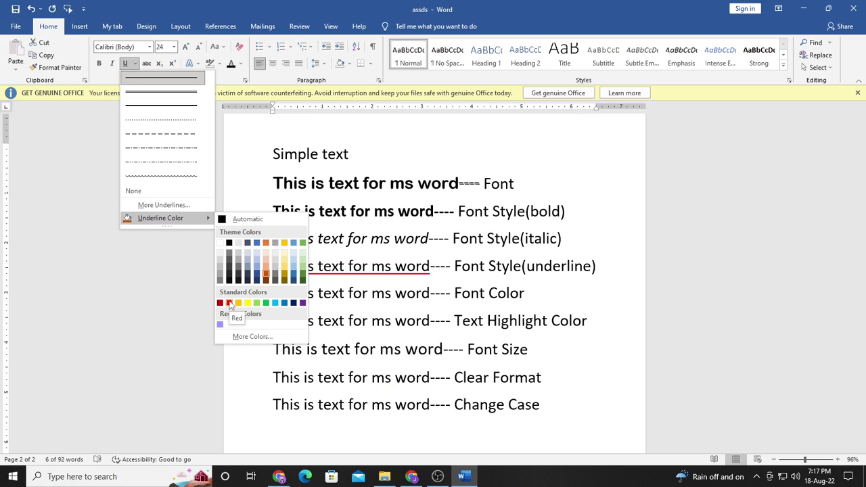
{"action": "left_click", "coordinate": [228, 303]}
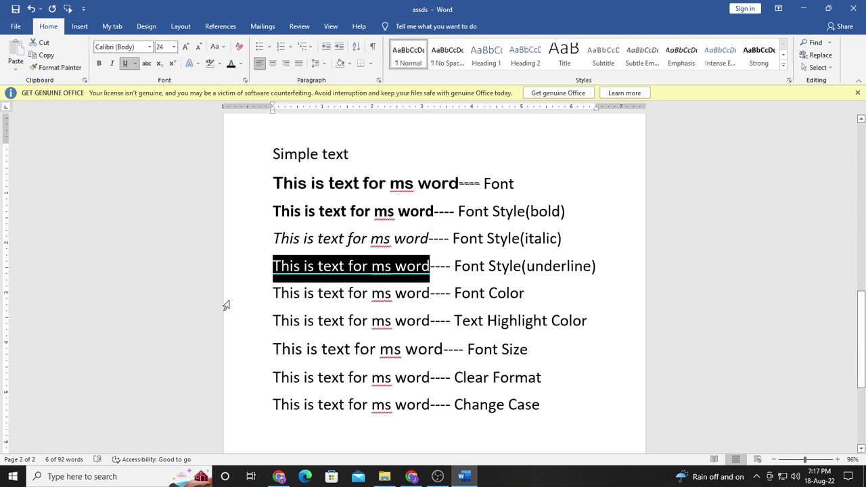
{"action": "left_click", "coordinate": [250, 293]}
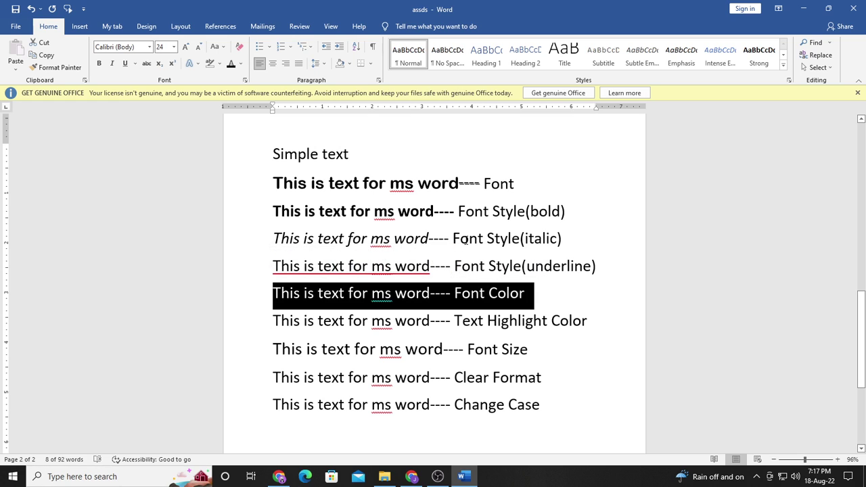
Colour the Font Color sample words light lavender using More Colors.
{"action": "left_click_drag", "start_coordinate": [427, 267], "coordinate": [273, 266]}
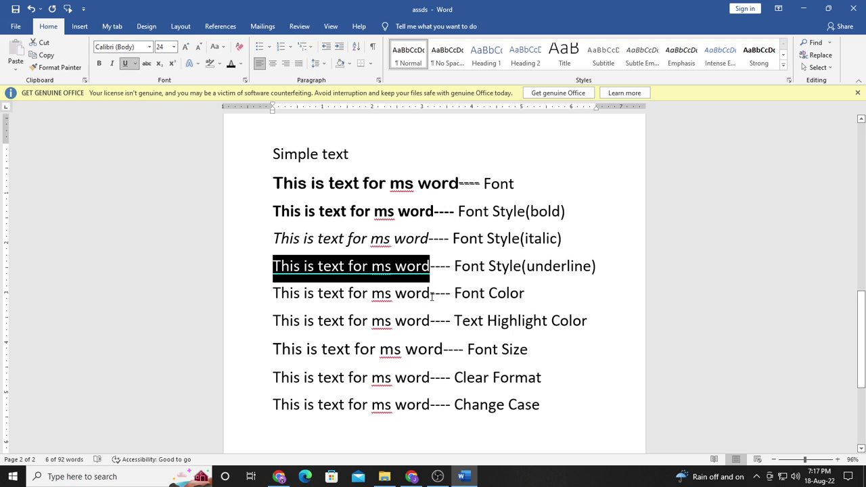
{"action": "left_click_drag", "start_coordinate": [431, 293], "coordinate": [285, 298]}
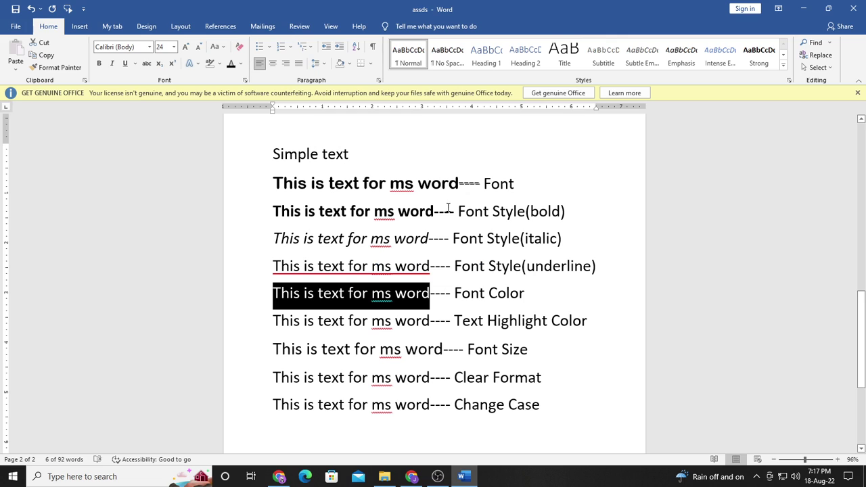
{"action": "left_click", "coordinate": [240, 68]}
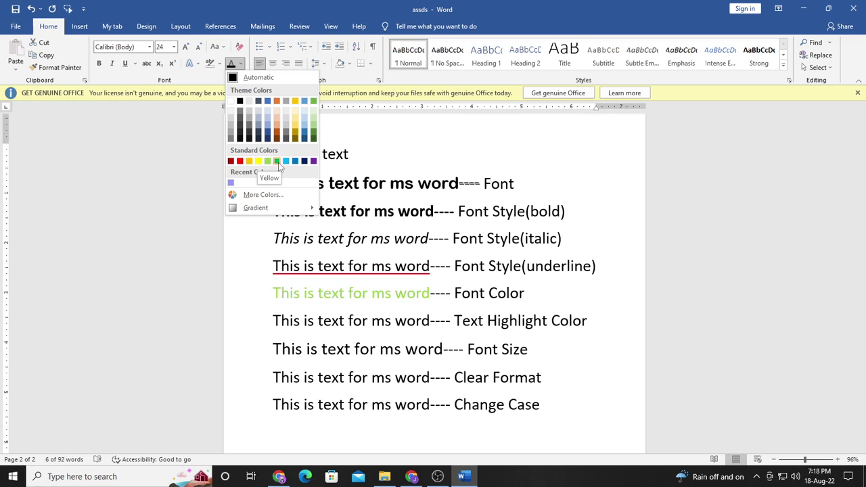
{"action": "left_click", "coordinate": [264, 196]}
{"action": "mouse_move", "coordinate": [696, 184]}
{"action": "left_mouse_down"}
{"action": "mouse_move", "coordinate": [672, 166]}
{"action": "mouse_move", "coordinate": [687, 166]}
{"action": "left_mouse_up"}
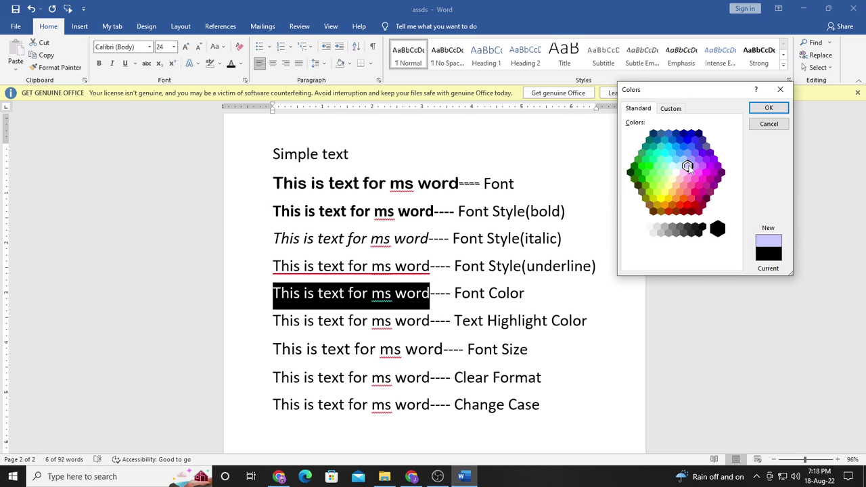
{"action": "left_click", "coordinate": [769, 108]}
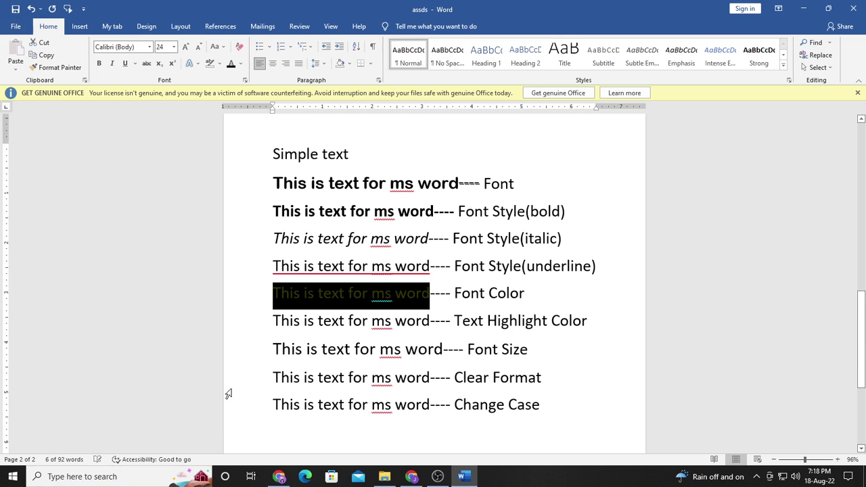
{"action": "left_click", "coordinate": [542, 295]}
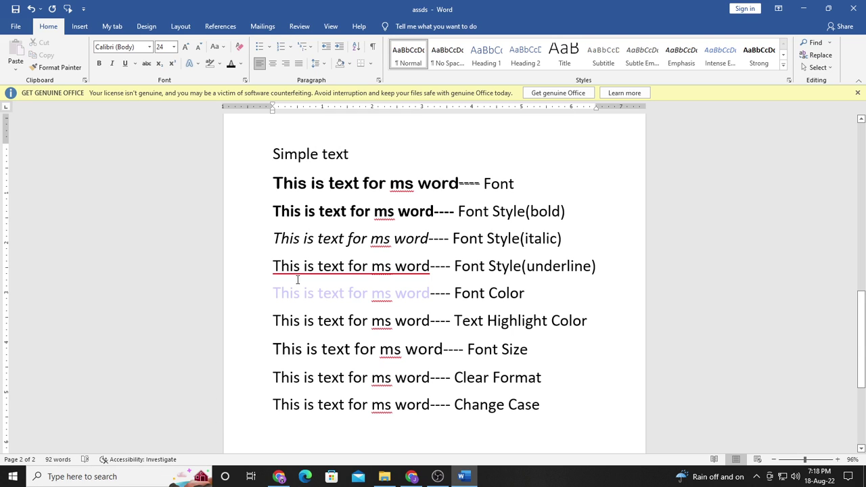
{"action": "mouse_move", "coordinate": [430, 322]}
{"action": "left_mouse_down"}
{"action": "mouse_move", "coordinate": [354, 322]}
{"action": "mouse_move", "coordinate": [421, 322]}
{"action": "left_mouse_up"}
{"action": "left_click", "coordinate": [434, 336]}
Give 'is text' on the Text Highlight Color line a Pink (magenta) highlight.
{"action": "left_click_drag", "start_coordinate": [315, 322], "coordinate": [346, 322]}
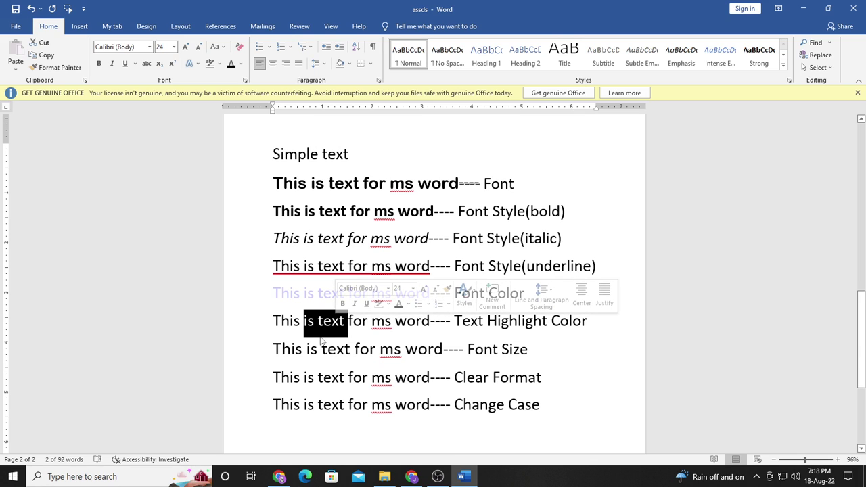
{"action": "left_click", "coordinate": [218, 66]}
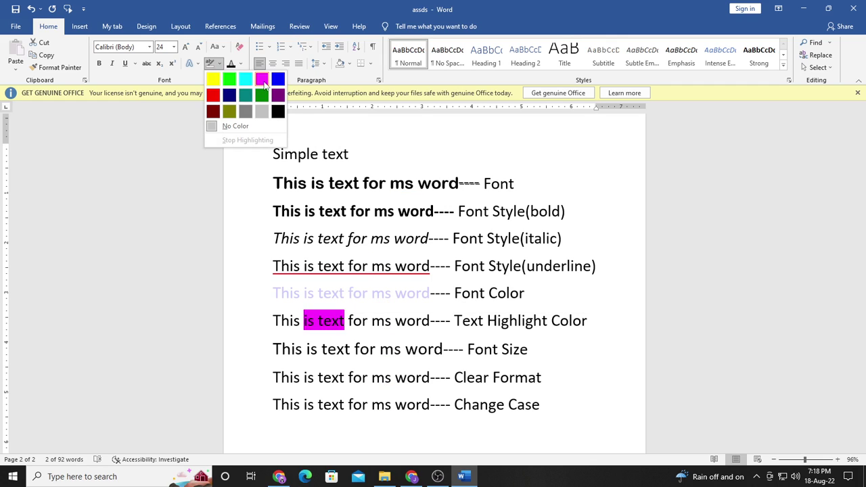
{"action": "left_click", "coordinate": [264, 82]}
{"action": "left_click", "coordinate": [259, 324]}
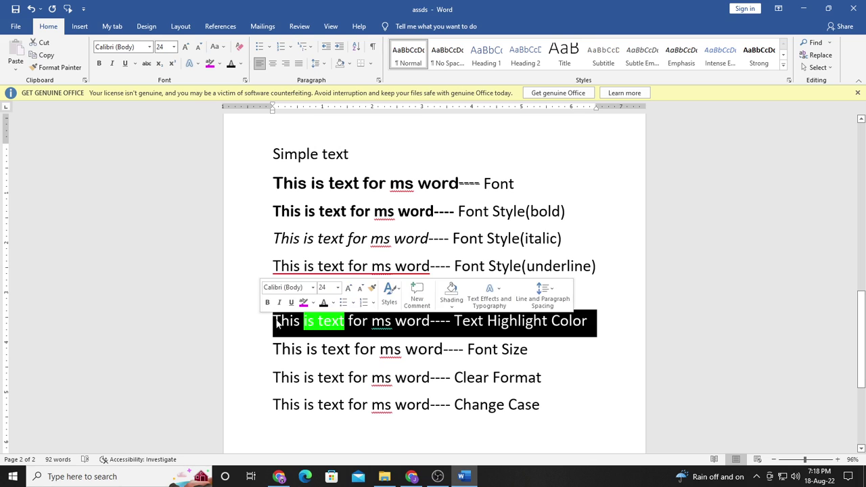
{"action": "left_click", "coordinate": [297, 362]}
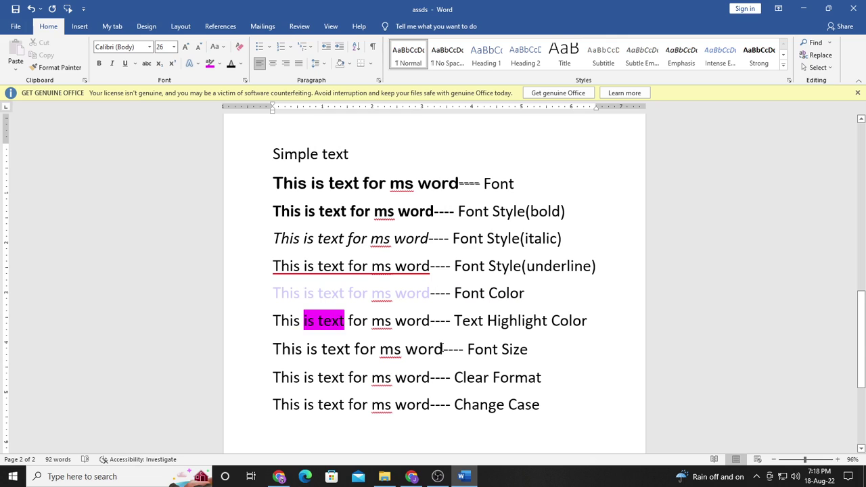
Size the Font Size sample to 28 pt, grow it to 48 pt, then shrink it to 22 pt.
{"action": "left_click_drag", "start_coordinate": [444, 349], "coordinate": [298, 357]}
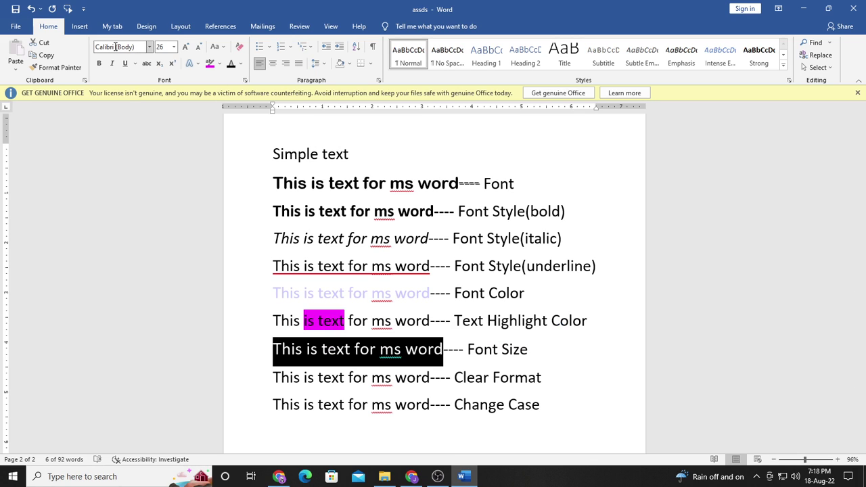
{"action": "left_click", "coordinate": [174, 47]}
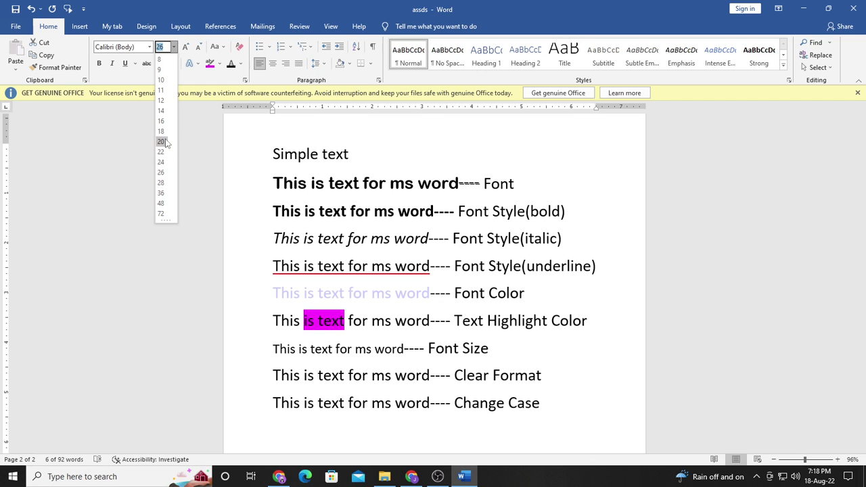
{"action": "left_click", "coordinate": [186, 47]}
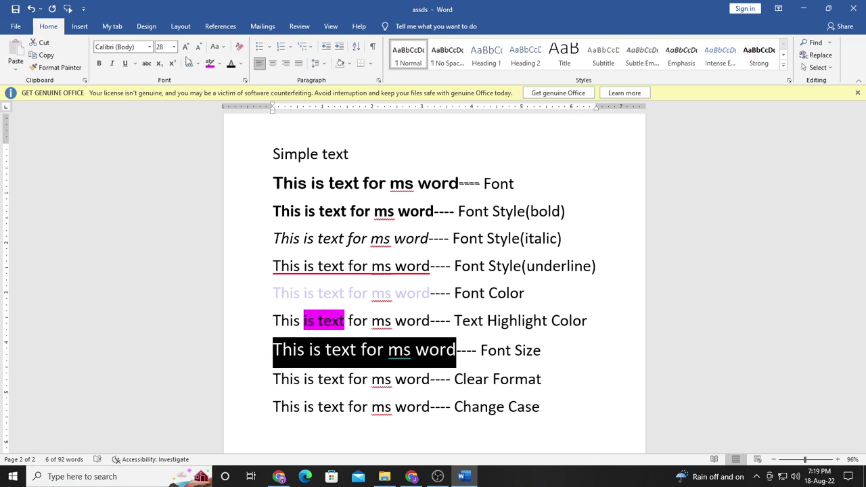
{"action": "left_click", "coordinate": [186, 47]}
{"action": "left_click", "coordinate": [186, 47]}
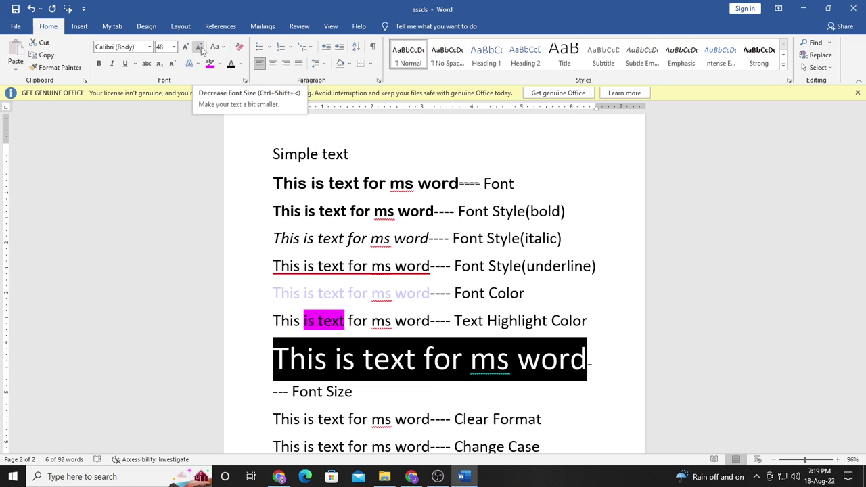
{"action": "left_click", "coordinate": [199, 47]}
{"action": "left_click", "coordinate": [199, 48]}
{"action": "left_click", "coordinate": [200, 47]}
{"action": "left_click", "coordinate": [200, 47]}
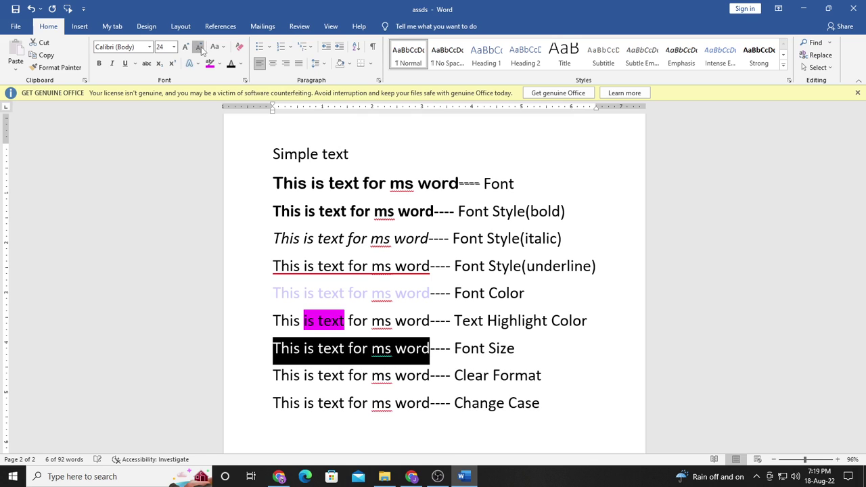
{"action": "left_click", "coordinate": [200, 48]}
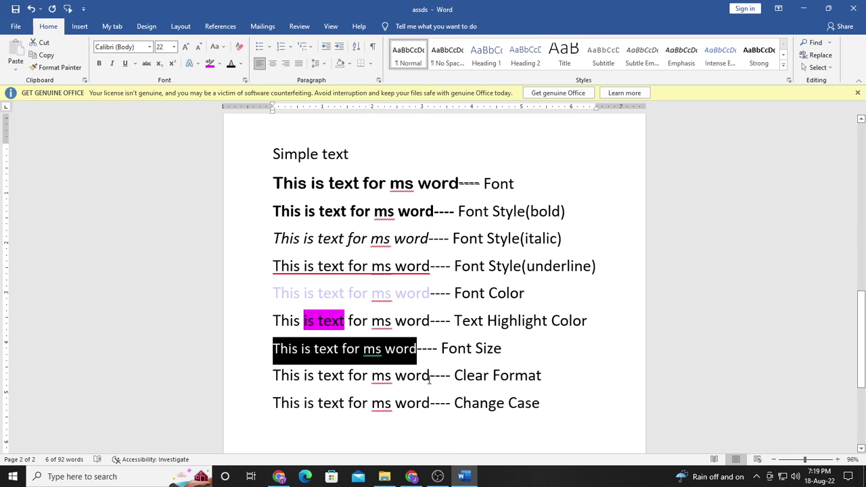
{"action": "left_click_drag", "start_coordinate": [429, 381], "coordinate": [280, 381]}
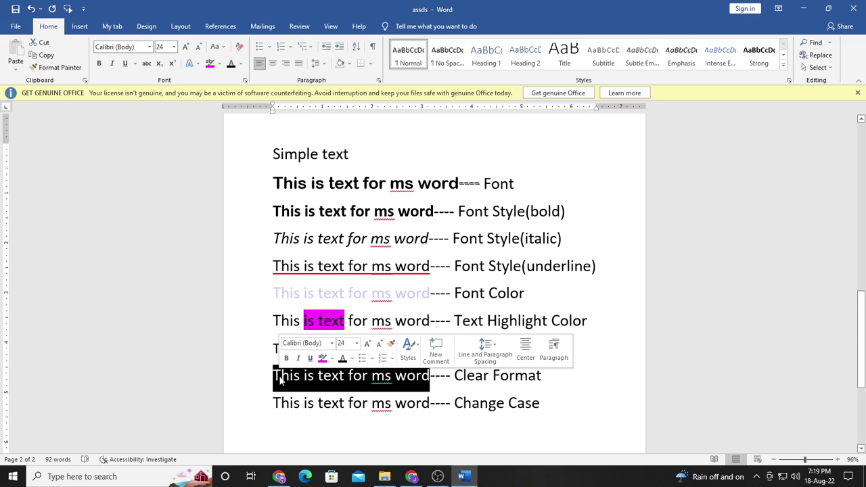
{"action": "left_click", "coordinate": [99, 64]}
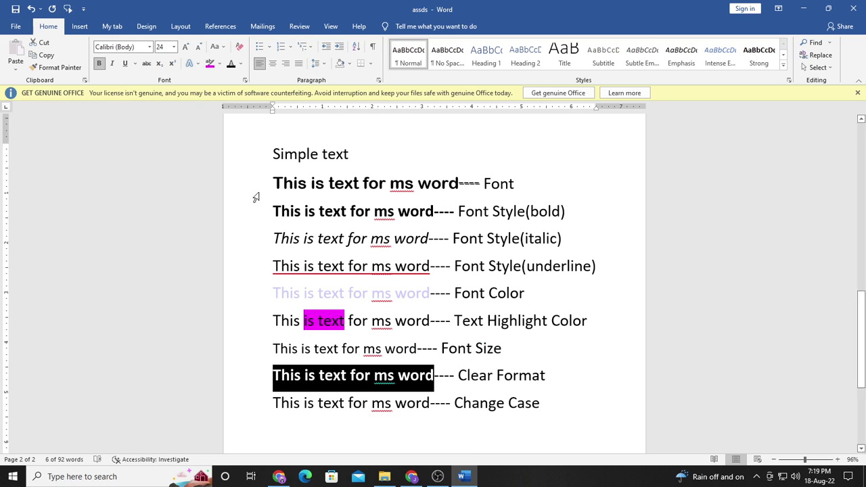
{"action": "left_click", "coordinate": [99, 64]}
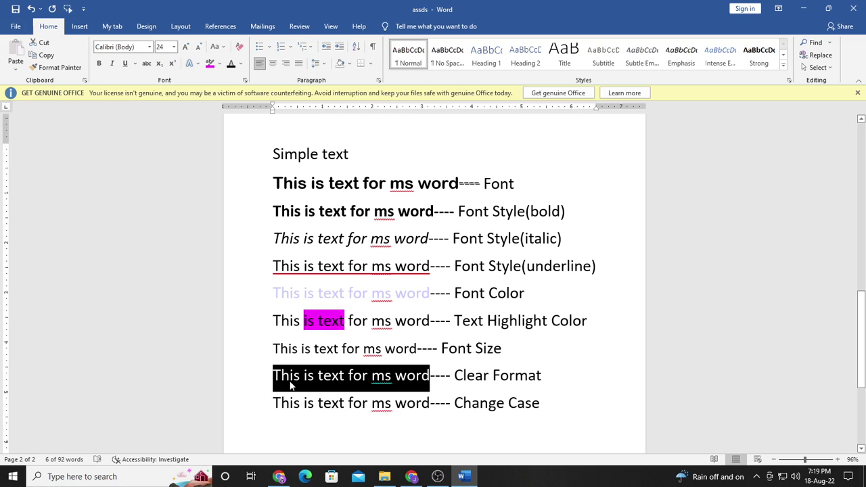
{"action": "left_click", "coordinate": [126, 64]}
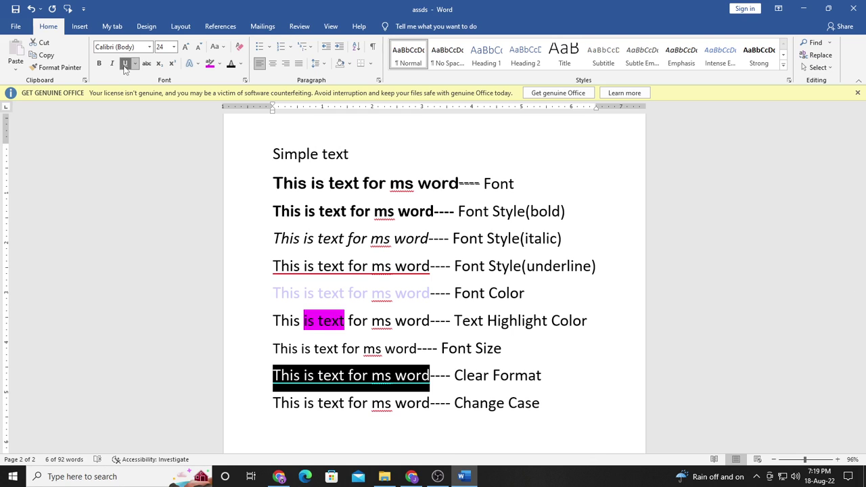
{"action": "left_click", "coordinate": [125, 66]}
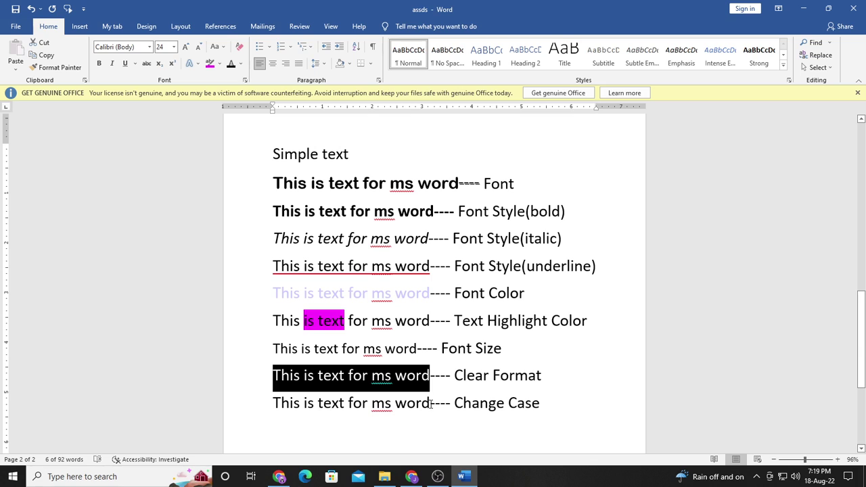
Make the Change Case sample phrase all lowercase.
{"action": "left_click_drag", "start_coordinate": [431, 404], "coordinate": [272, 404]}
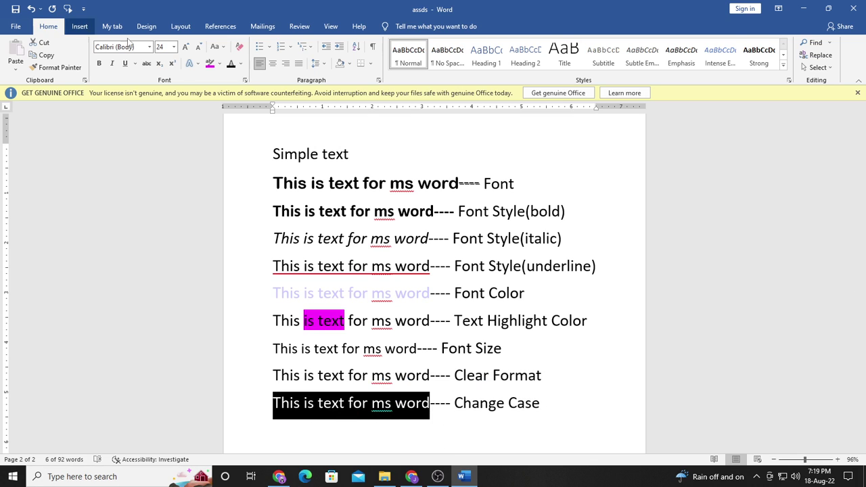
{"action": "left_click", "coordinate": [218, 51]}
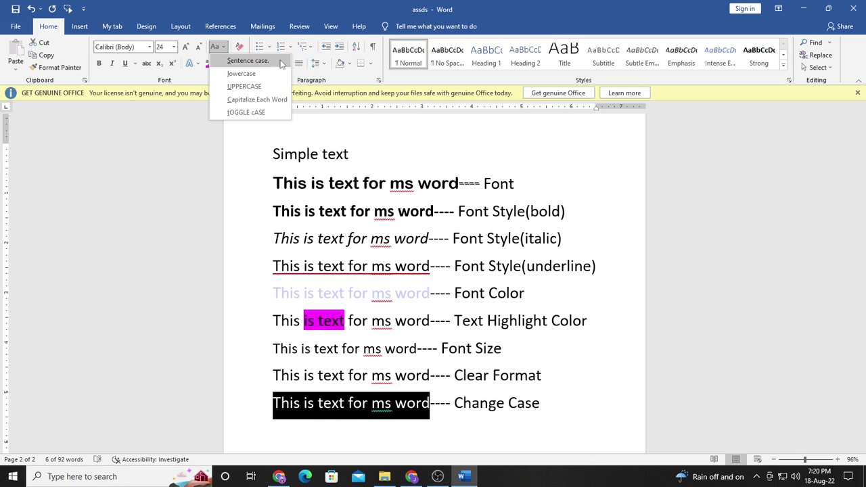
{"action": "left_click", "coordinate": [241, 73]}
{"action": "left_click", "coordinate": [296, 437]}
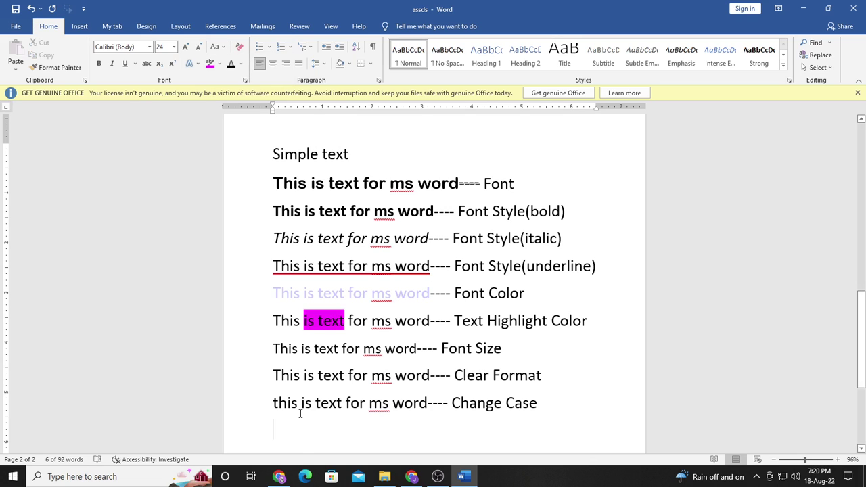
Uppercase the word 'text', then the whole Change Case phrase.
{"action": "mouse_move", "coordinate": [299, 404]}
{"action": "left_mouse_down"}
{"action": "mouse_move", "coordinate": [273, 405]}
{"action": "mouse_move", "coordinate": [315, 405]}
{"action": "left_mouse_up"}
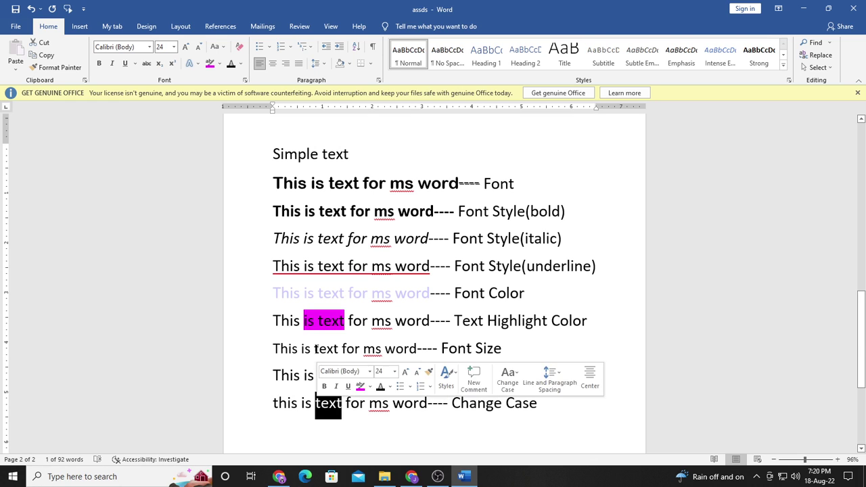
{"action": "left_click", "coordinate": [216, 47]}
{"action": "left_click", "coordinate": [230, 90]}
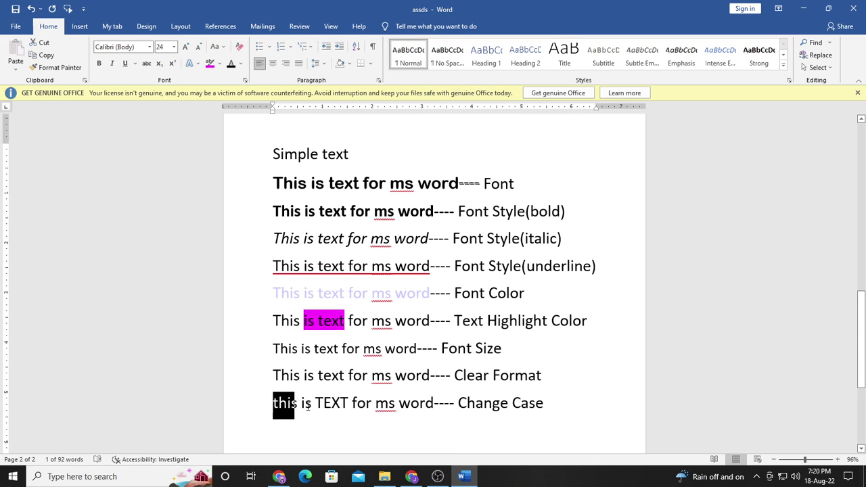
{"action": "left_click_drag", "start_coordinate": [273, 402], "coordinate": [433, 404]}
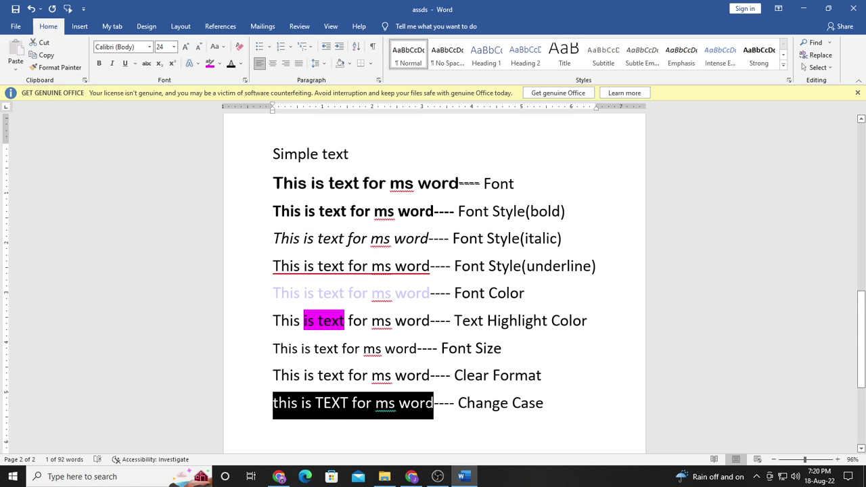
{"action": "left_click", "coordinate": [214, 47]}
{"action": "left_click", "coordinate": [226, 87]}
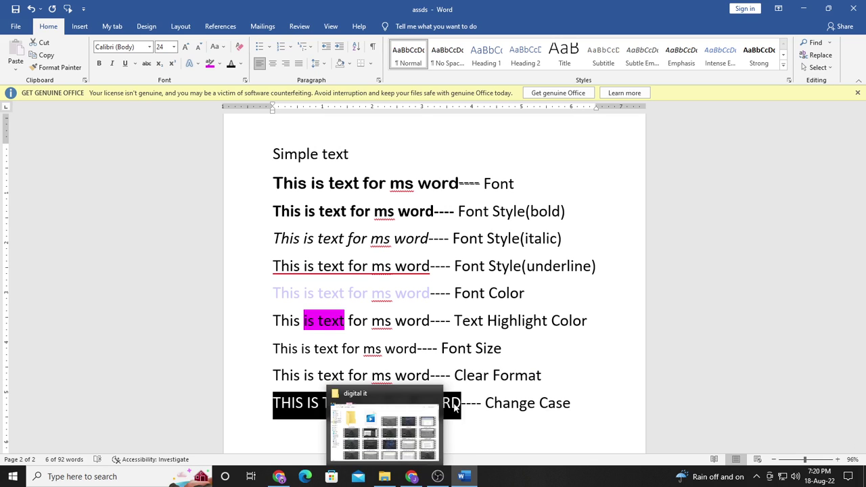
Apply Capitalize Each Word to the phrase, then try Sentence case.
{"action": "left_click", "coordinate": [216, 47]}
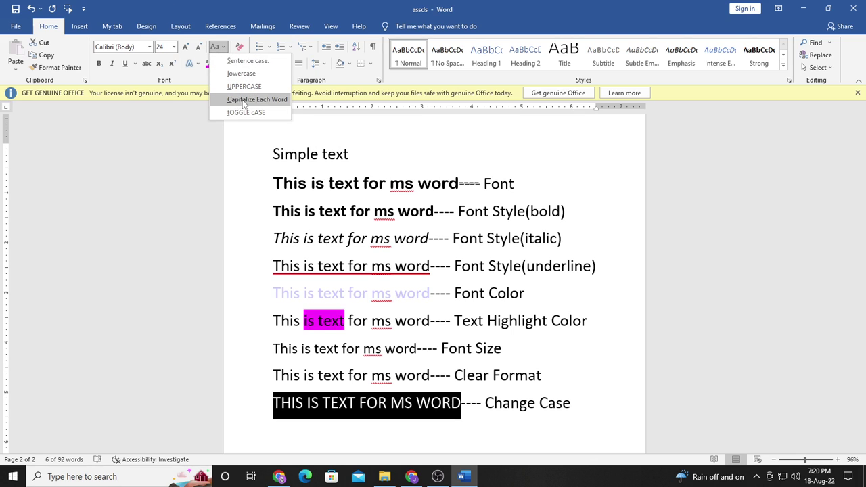
{"action": "left_click", "coordinate": [245, 102]}
{"action": "left_click", "coordinate": [286, 429]}
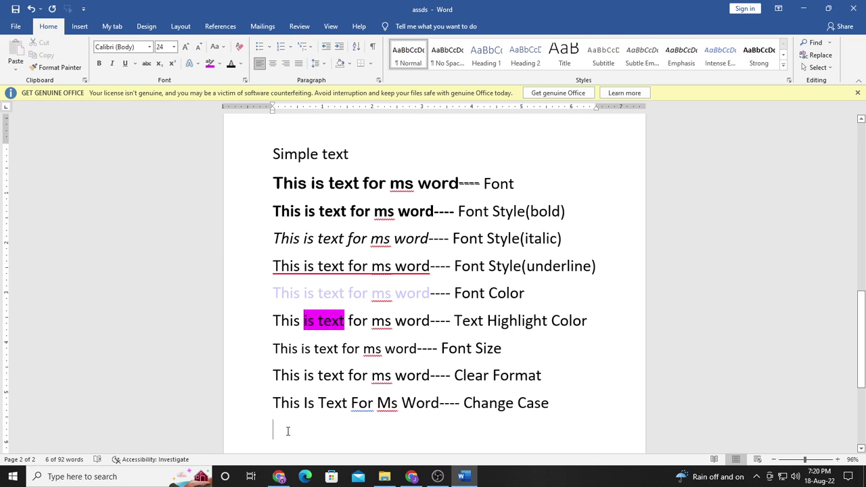
{"action": "left_click_drag", "start_coordinate": [272, 403], "coordinate": [280, 404]}
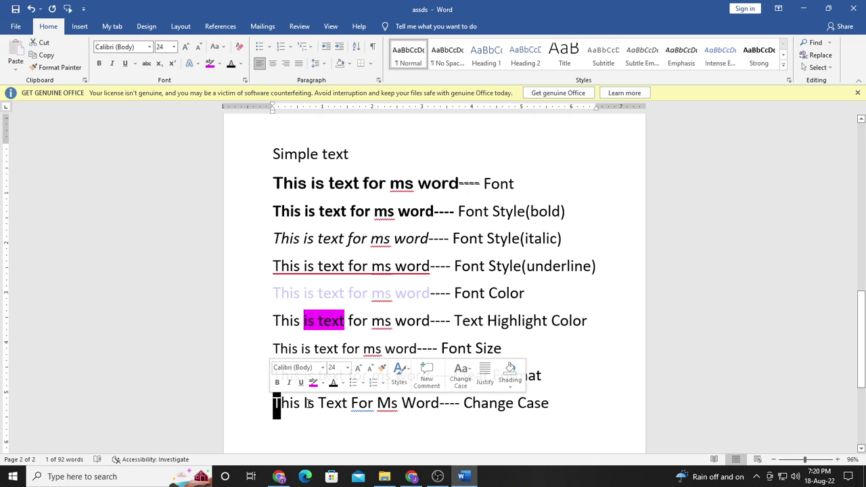
{"action": "double_click", "coordinate": [308, 403]}
{"action": "left_click", "coordinate": [325, 403]}
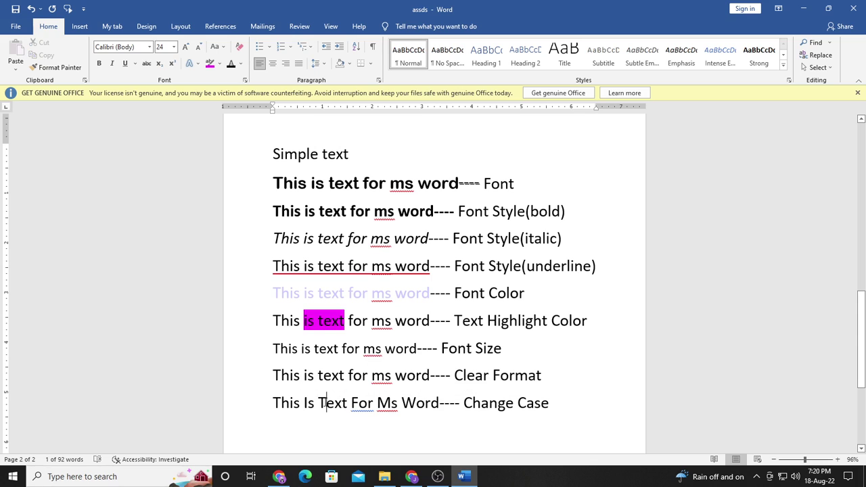
{"action": "double_click", "coordinate": [327, 404]}
{"action": "left_click", "coordinate": [358, 433]}
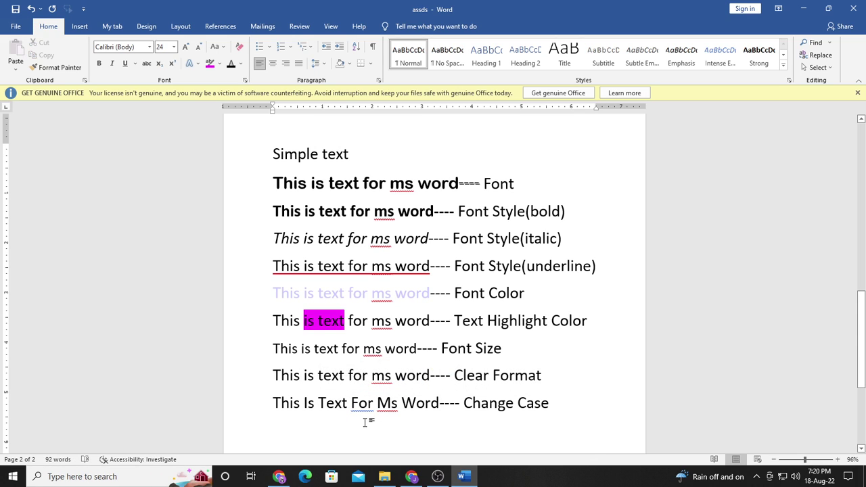
{"action": "left_click", "coordinate": [217, 46]}
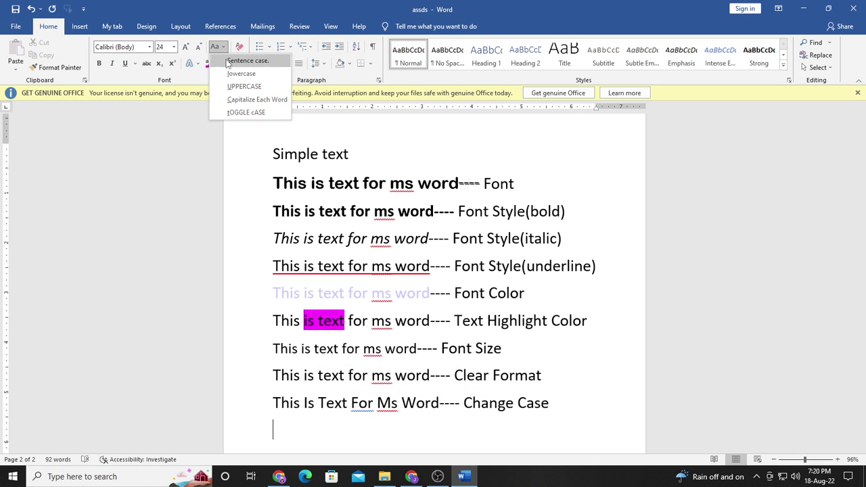
{"action": "left_click", "coordinate": [229, 114]}
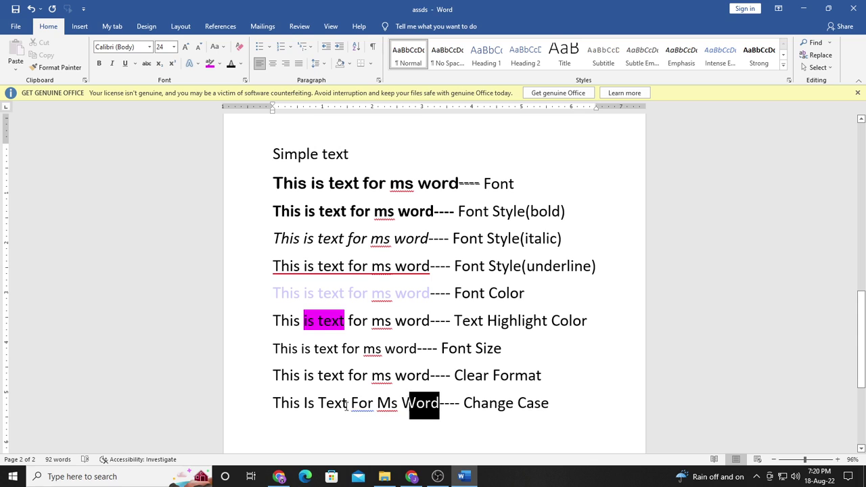
Apply tOGGLE cASE so the phrase reads 'tHIS iS tEXT fOR mS wORD'.
{"action": "left_click_drag", "start_coordinate": [441, 403], "coordinate": [273, 405]}
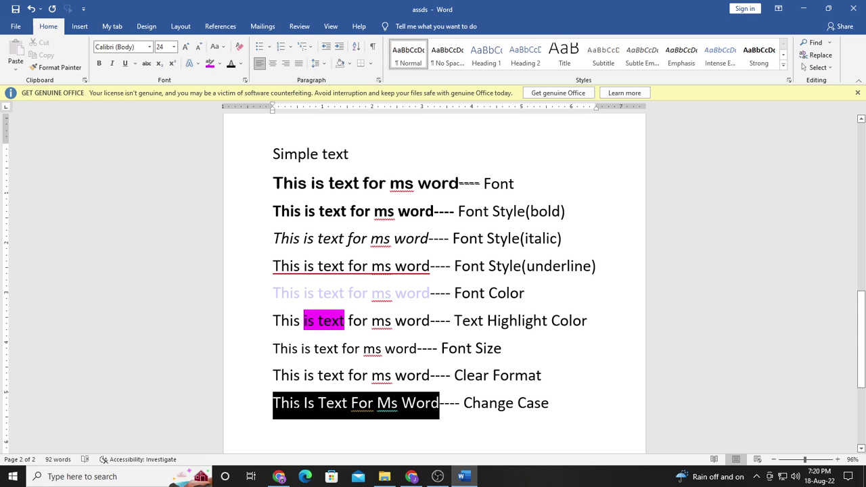
{"action": "left_click", "coordinate": [215, 46]}
{"action": "left_click", "coordinate": [234, 114]}
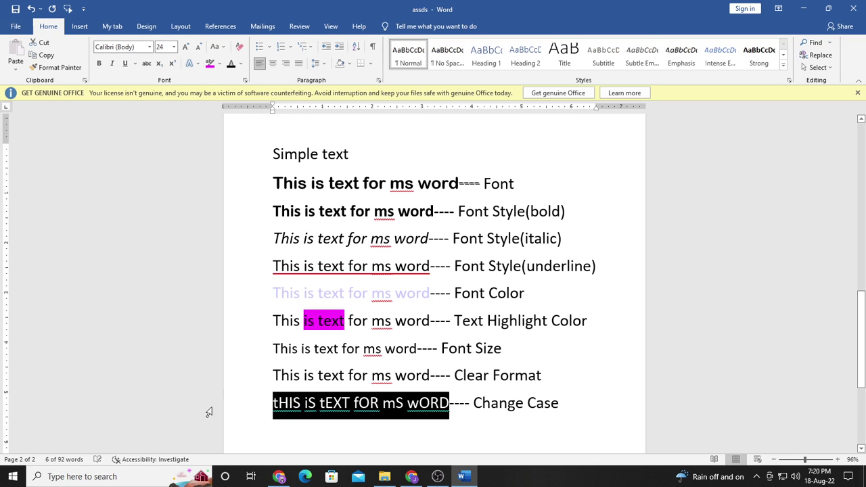
{"action": "left_click", "coordinate": [285, 431]}
{"action": "left_click_drag", "start_coordinate": [279, 404], "coordinate": [272, 404]}
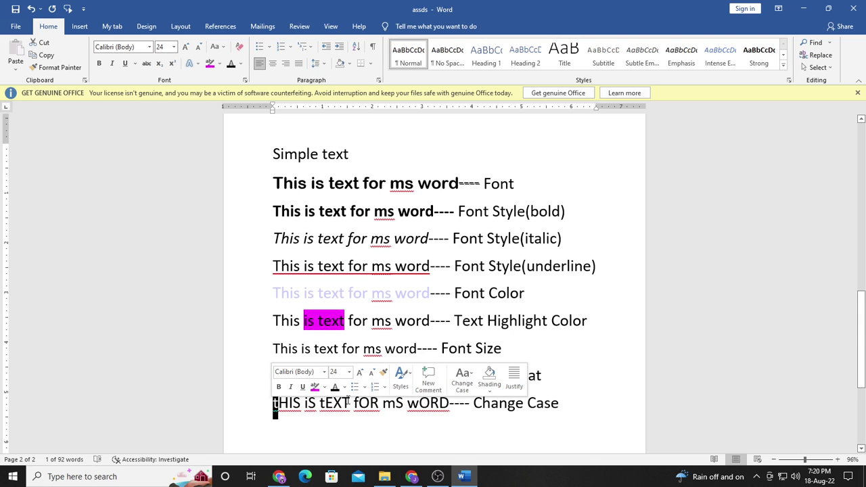
Apply the orange outline text effect to the Font Style(italic) sample words.
{"action": "scroll", "coordinate": [383, 274], "scroll_direction": "down", "scroll_amount": 3}
{"action": "scroll", "coordinate": [383, 274], "scroll_direction": "up", "scroll_amount": 4}
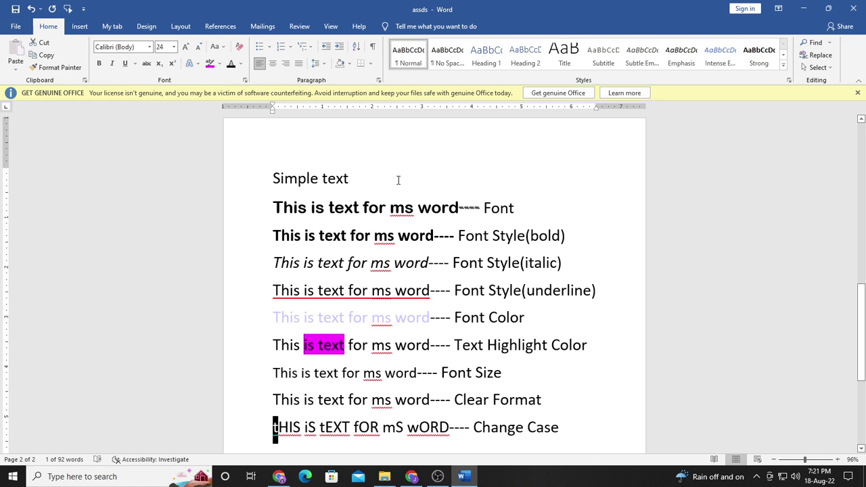
{"action": "scroll", "coordinate": [398, 180], "scroll_direction": "down", "scroll_amount": 4}
{"action": "scroll", "coordinate": [429, 255], "scroll_direction": "up", "scroll_amount": 3}
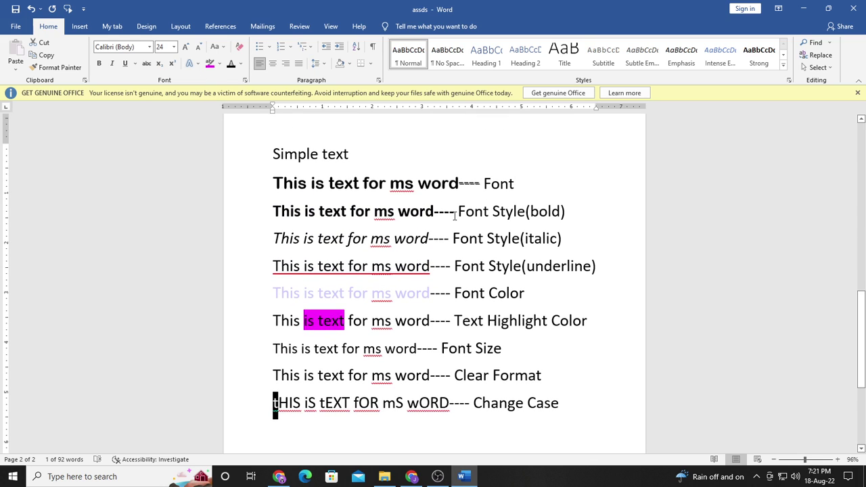
{"action": "left_click_drag", "start_coordinate": [429, 239], "coordinate": [272, 240]}
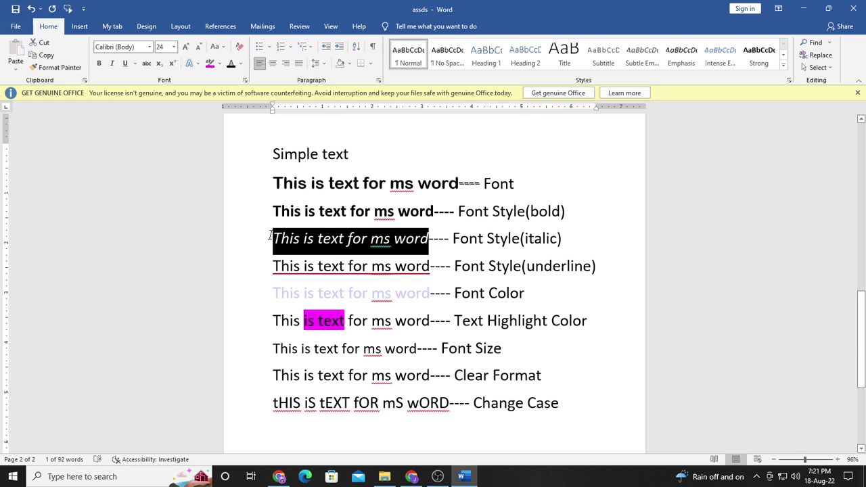
{"action": "left_click", "coordinate": [195, 65]}
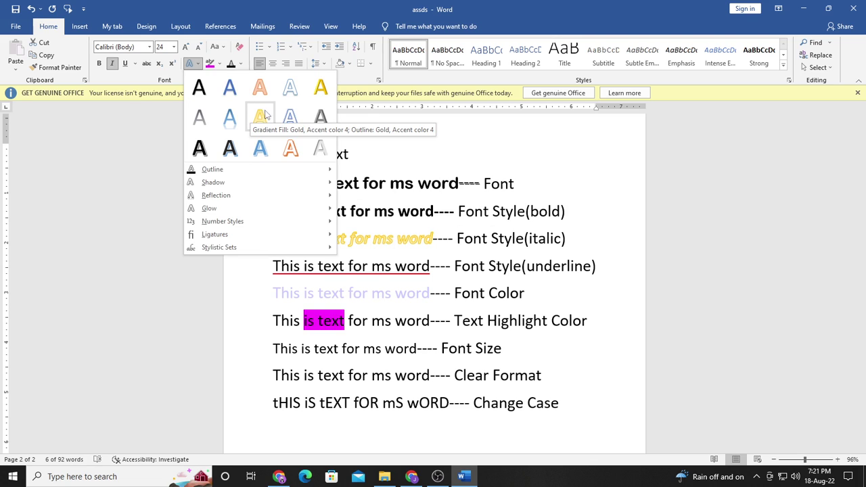
{"action": "left_click", "coordinate": [287, 154]}
{"action": "left_click", "coordinate": [243, 212]}
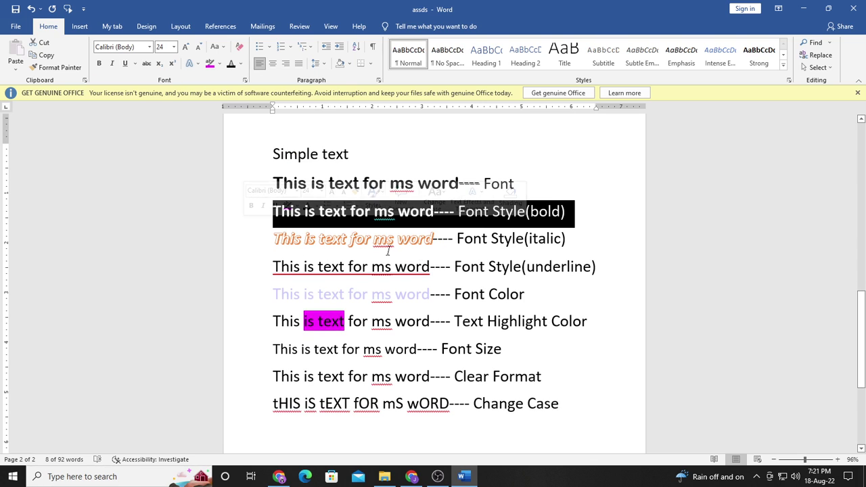
{"action": "left_click_drag", "start_coordinate": [433, 241], "coordinate": [283, 250]}
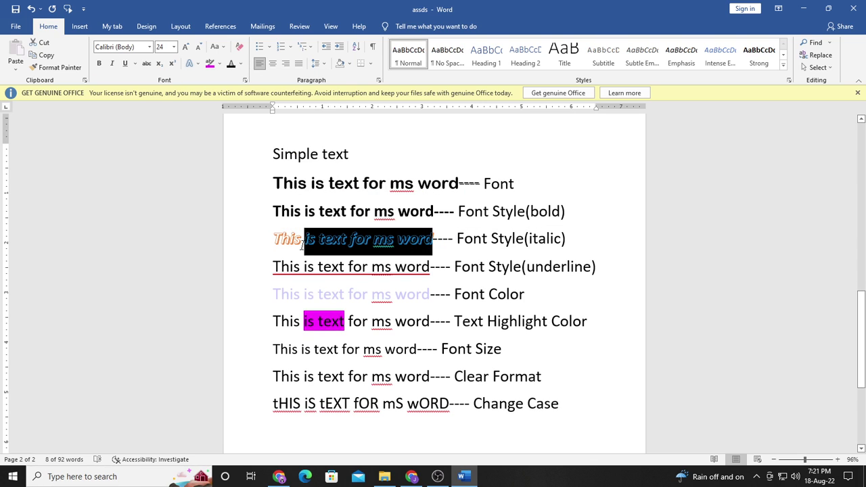